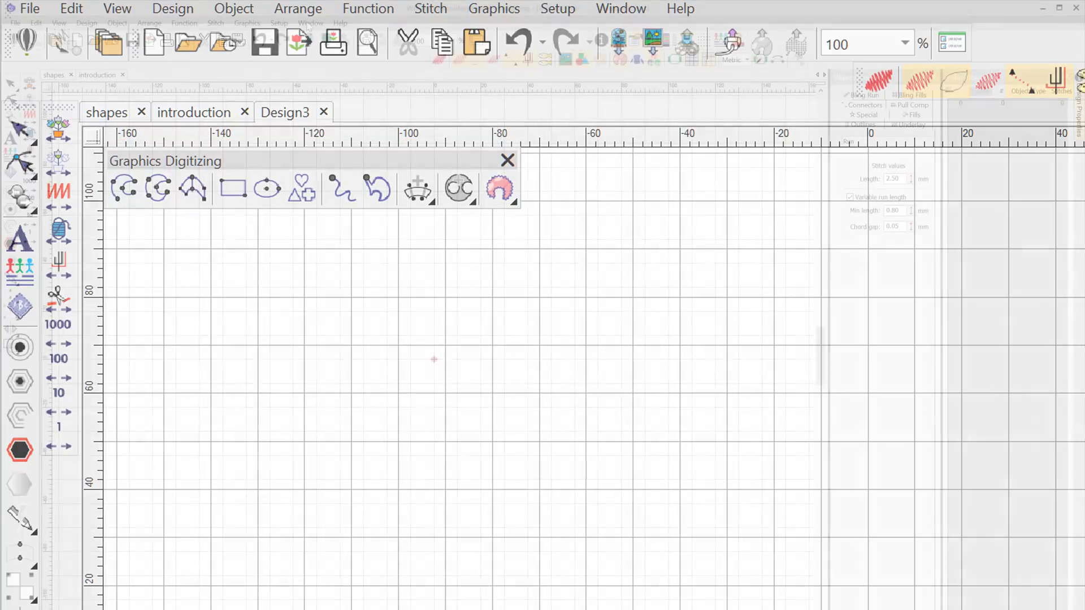
Show the Graphics Digitizing, Fill Stitch Types and Outline Stitch Types toolbars from Window > Toolbars.
{"action": "left_click", "coordinate": [310, 22]}
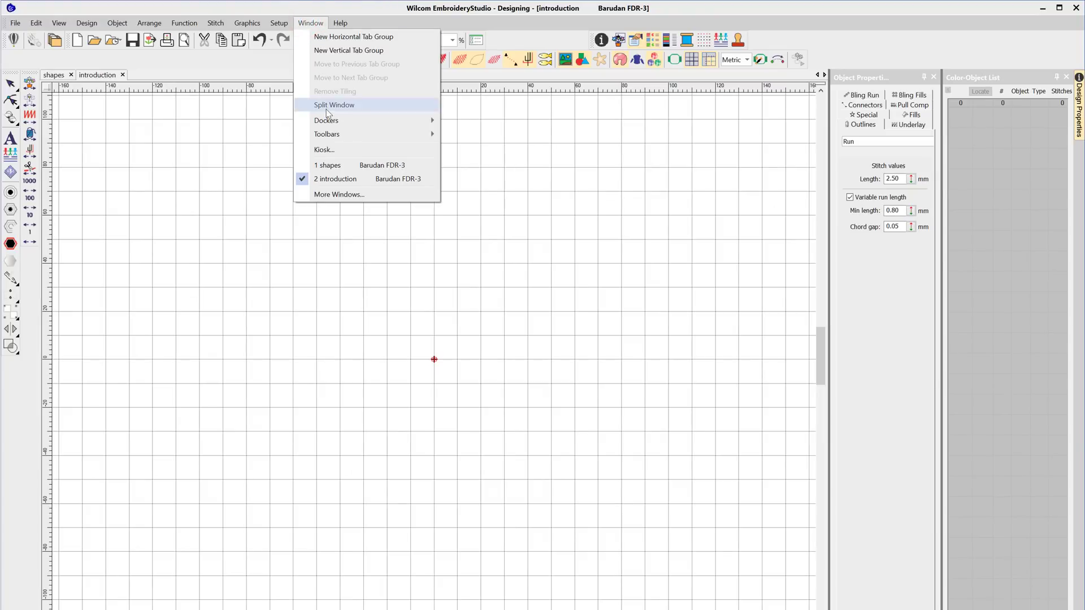
{"action": "mouse_move", "coordinate": [331, 136]}
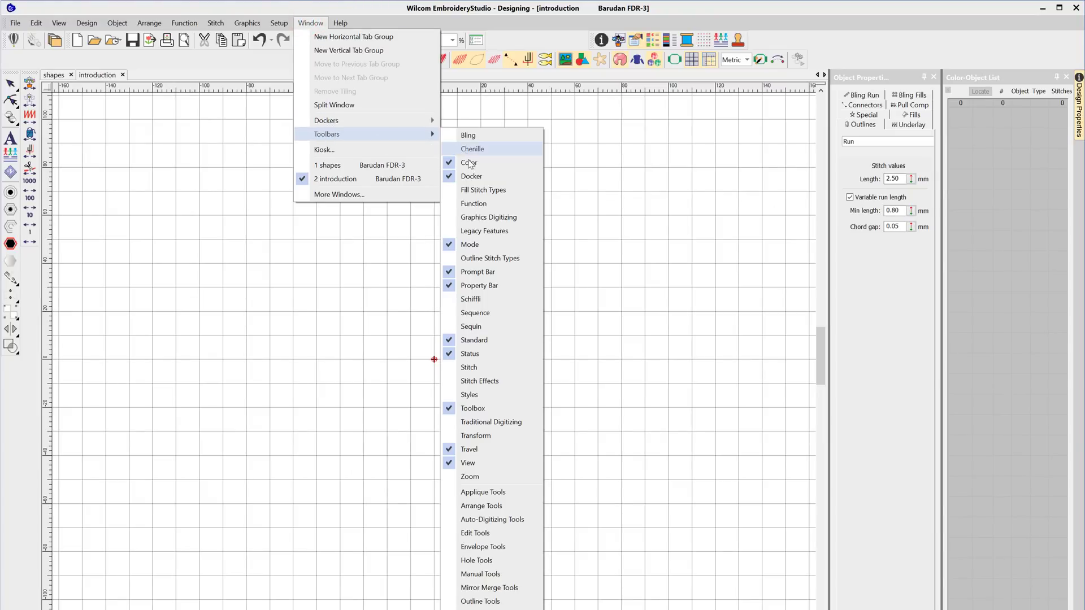
{"action": "left_click", "coordinate": [453, 221]}
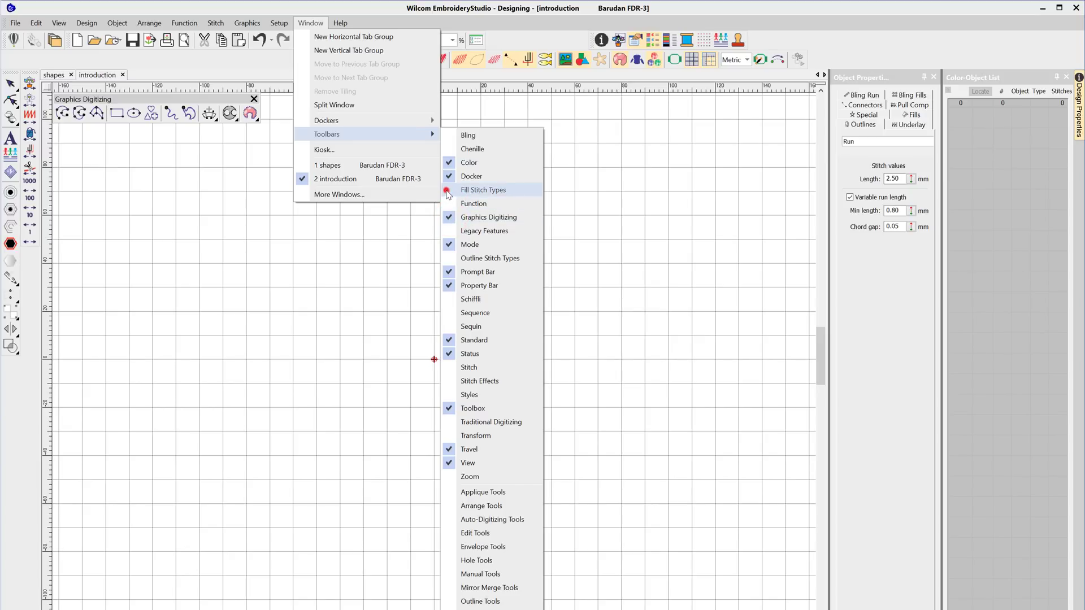
{"action": "left_click", "coordinate": [446, 191]}
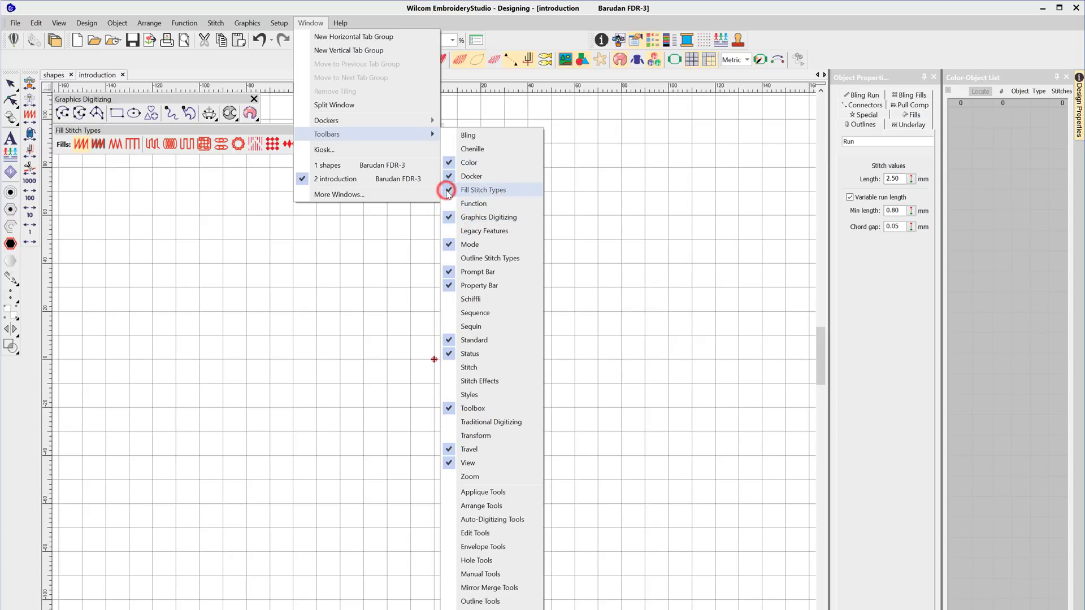
{"action": "left_click", "coordinate": [448, 258]}
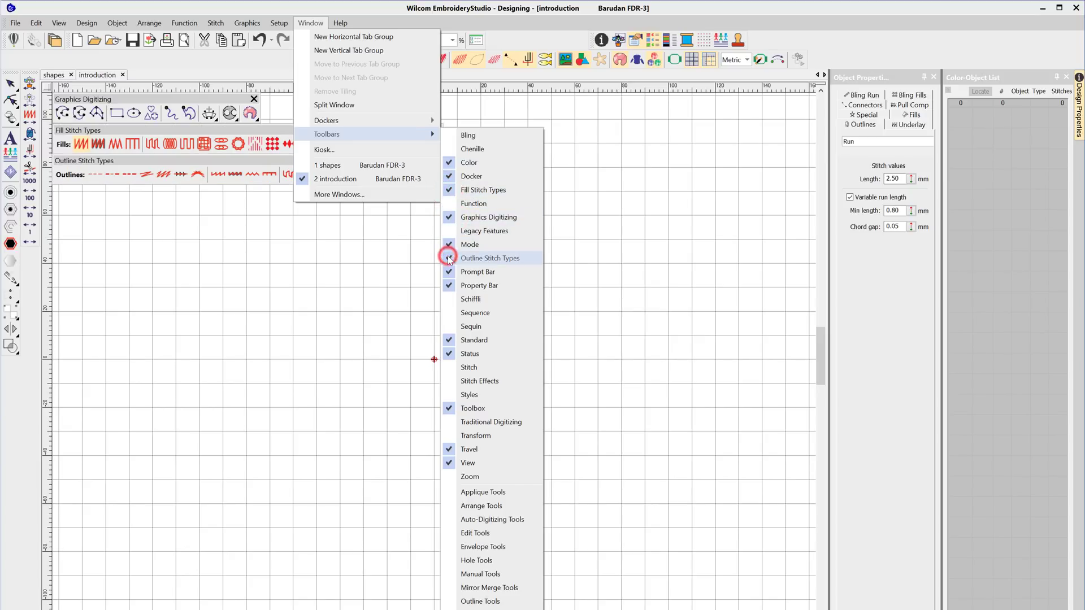
{"action": "left_click", "coordinate": [329, 241]}
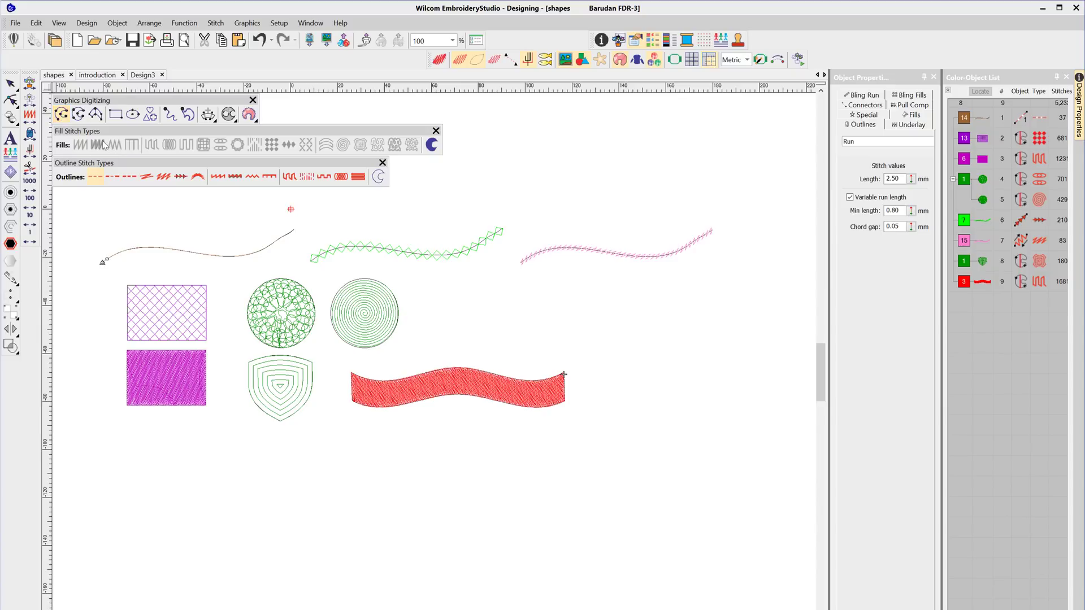
Pick the Freehand embroidery tool in the Graphics Digitizing toolbar.
{"action": "left_click", "coordinate": [169, 115]}
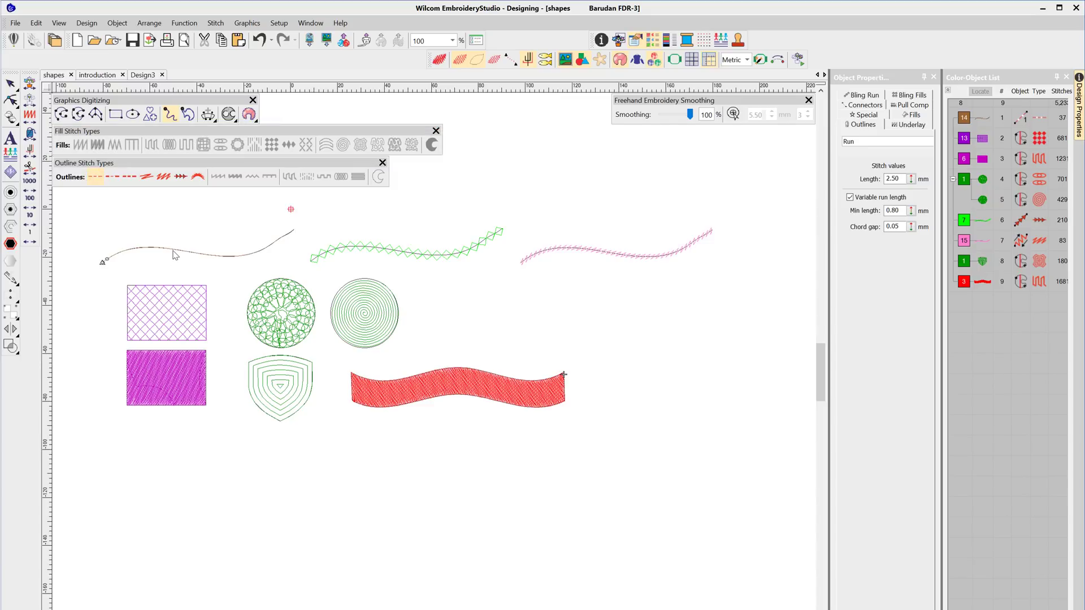
Select the pink curve on the right and try Satin and E Stitch outlines on it.
{"action": "left_click", "coordinate": [10, 84]}
{"action": "key", "text": "Tab"}
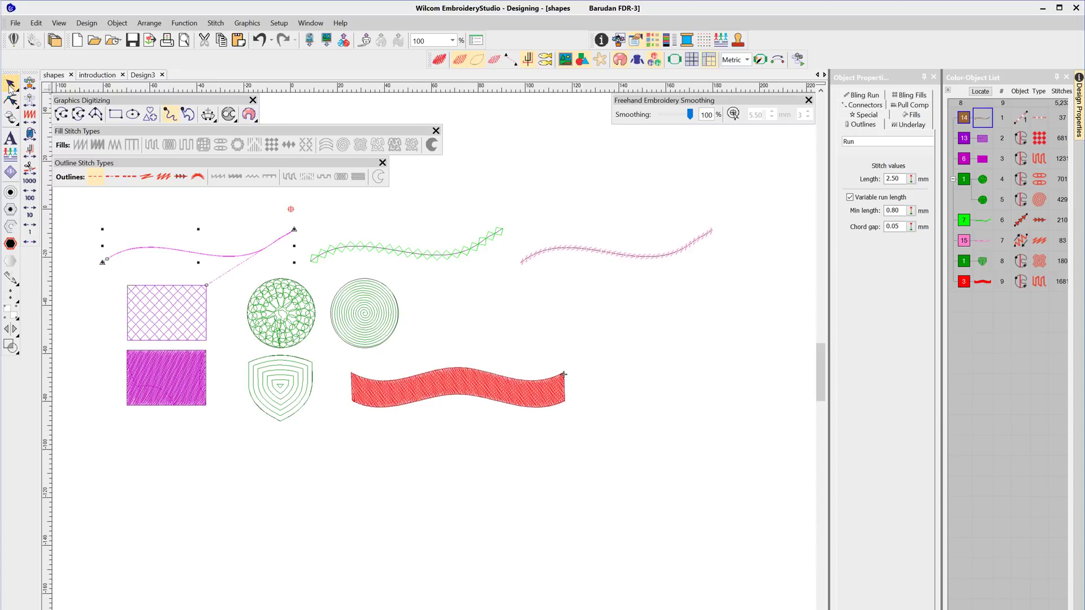
{"action": "left_click", "coordinate": [366, 256]}
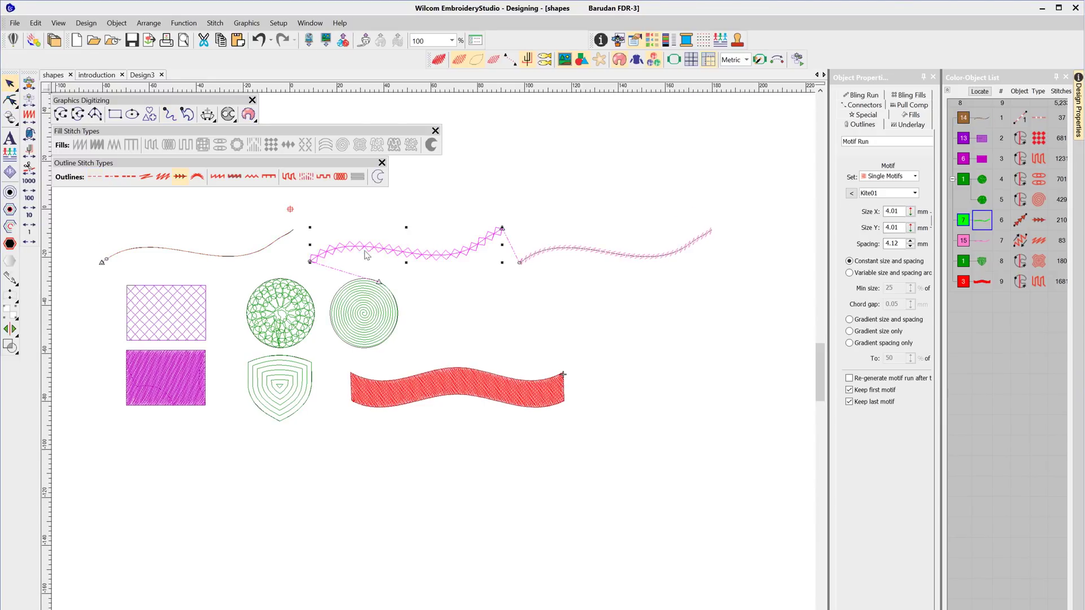
{"action": "left_click", "coordinate": [667, 258]}
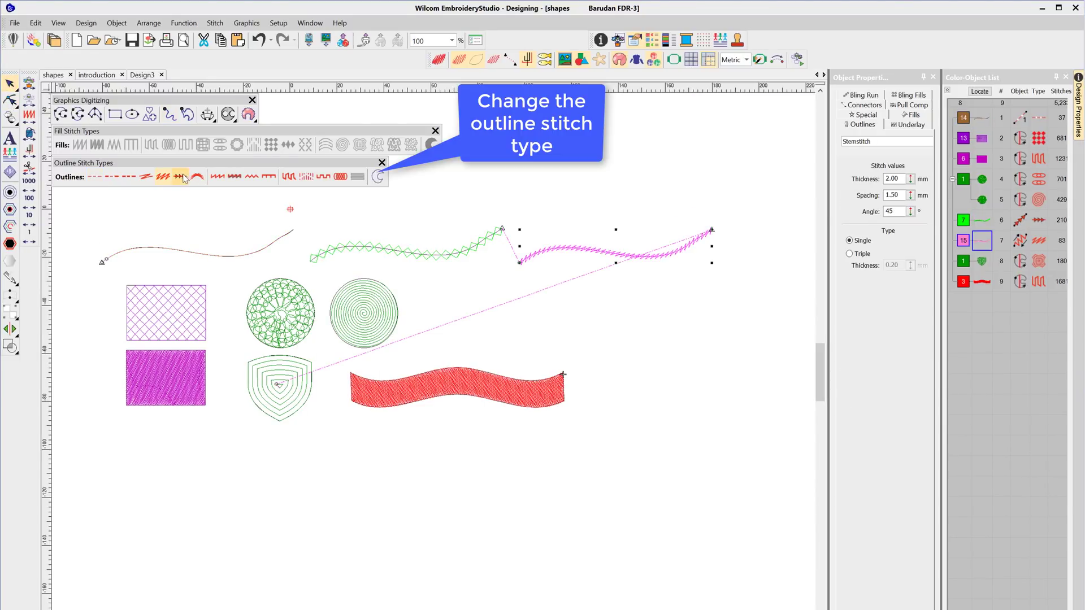
{"action": "left_click", "coordinate": [217, 177]}
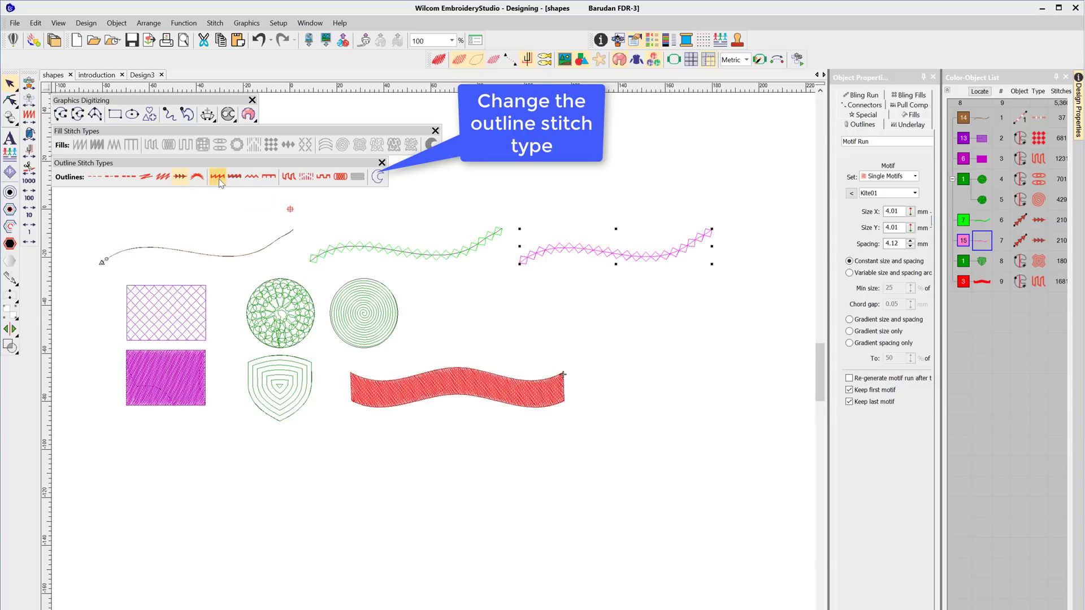
{"action": "left_click", "coordinate": [252, 177]}
{"action": "left_click", "coordinate": [269, 177]}
Switch the curve to a Contour outline with 2 mm spacing.
{"action": "left_click", "coordinate": [357, 178]}
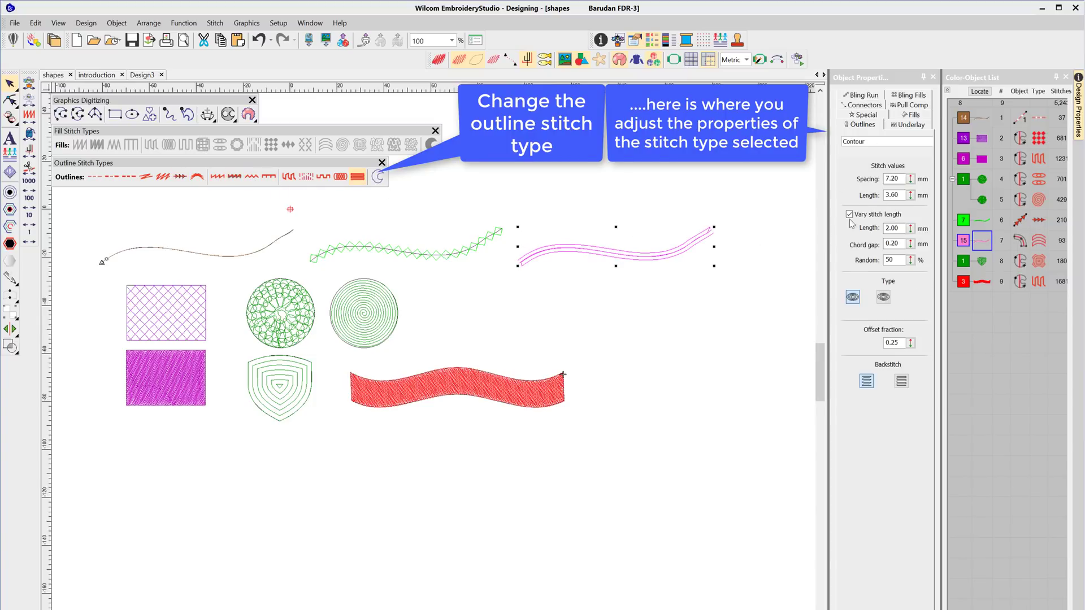
{"action": "left_click_drag", "start_coordinate": [902, 178], "coordinate": [873, 184]}
{"action": "type", "text": "2"}
{"action": "key", "text": "Return"}
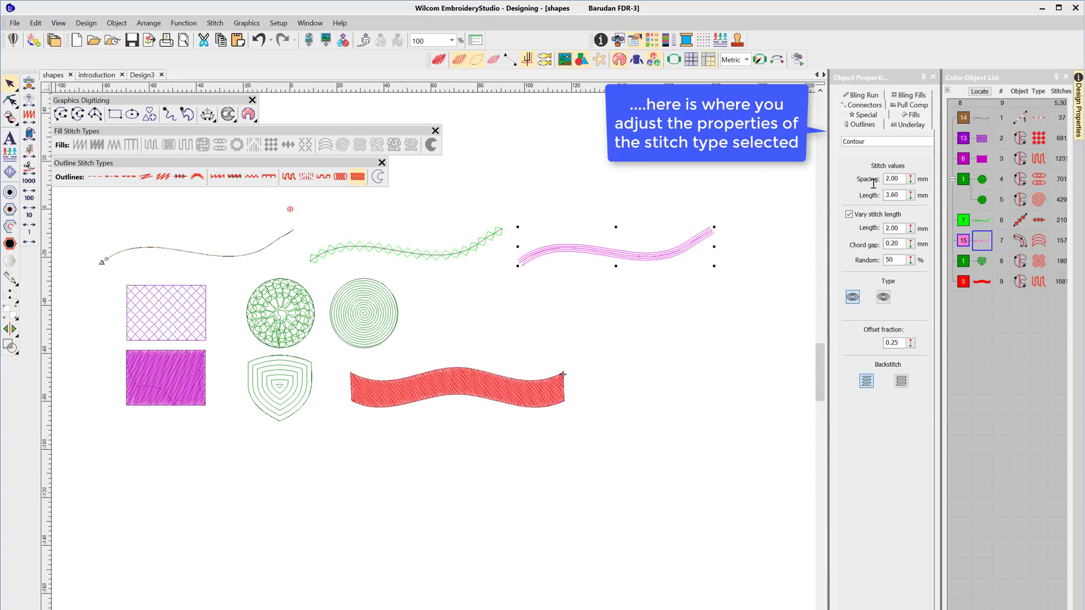
{"action": "left_click", "coordinate": [78, 114]}
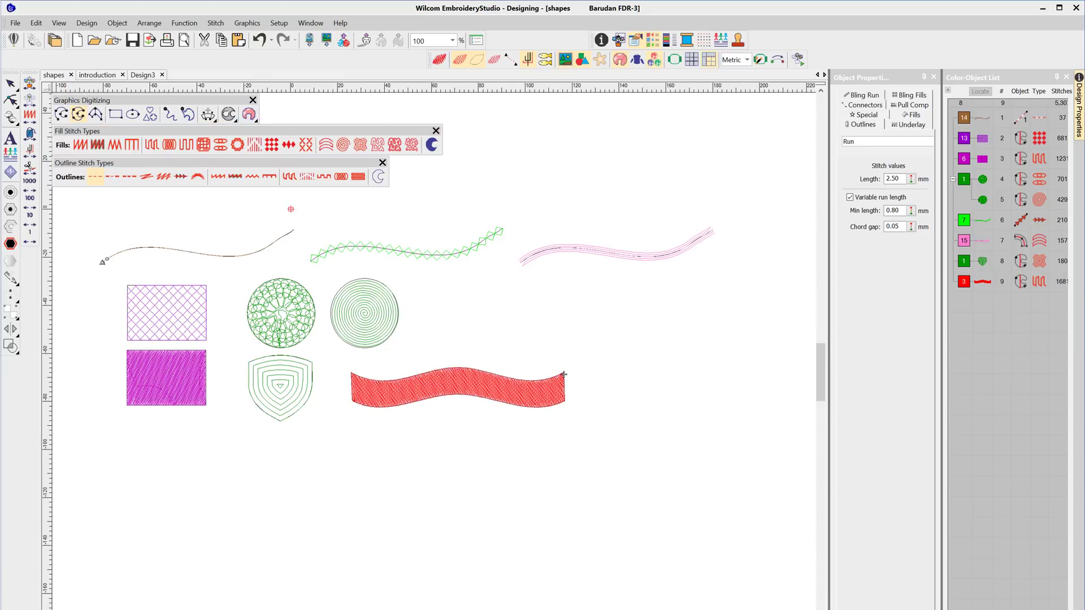
In a new design with Backstitch outlines, digitize a wavy open curve with two curve points.
{"action": "key", "text": "ctrl+n"}
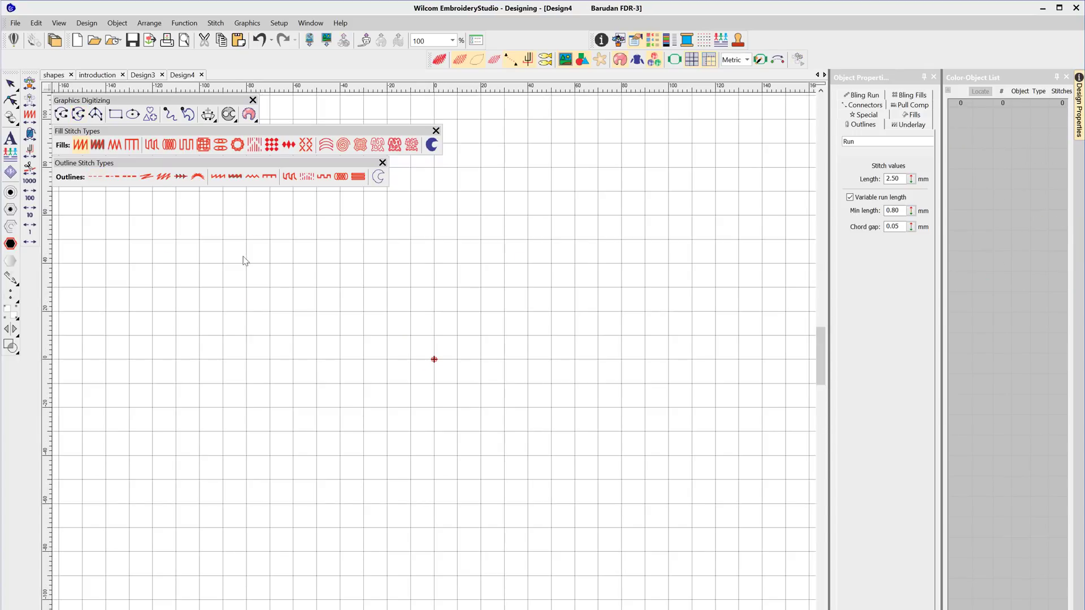
{"action": "left_click", "coordinate": [146, 177]}
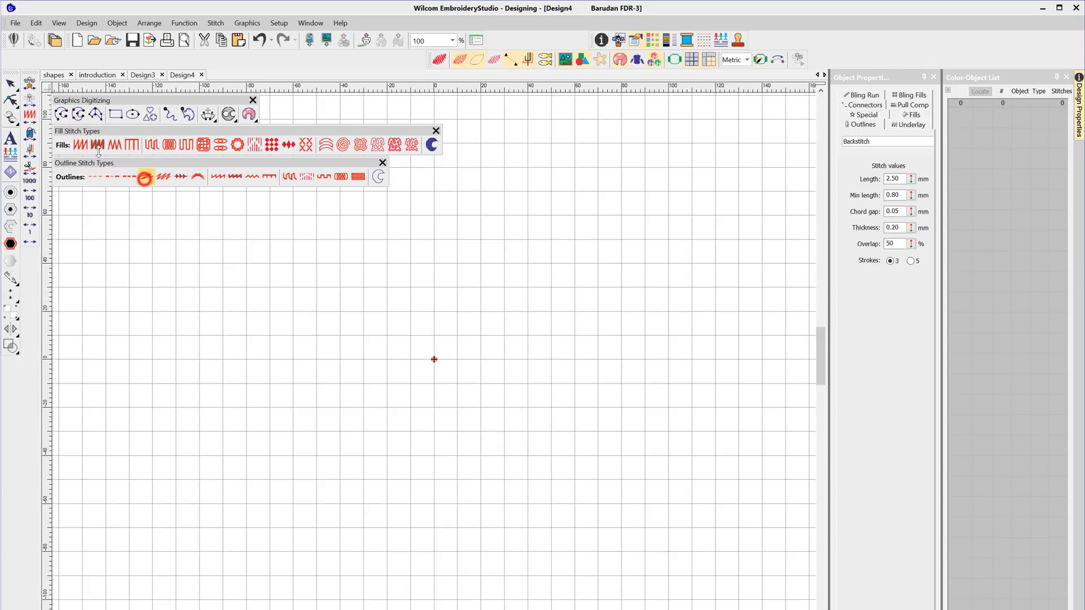
{"action": "left_click", "coordinate": [62, 115]}
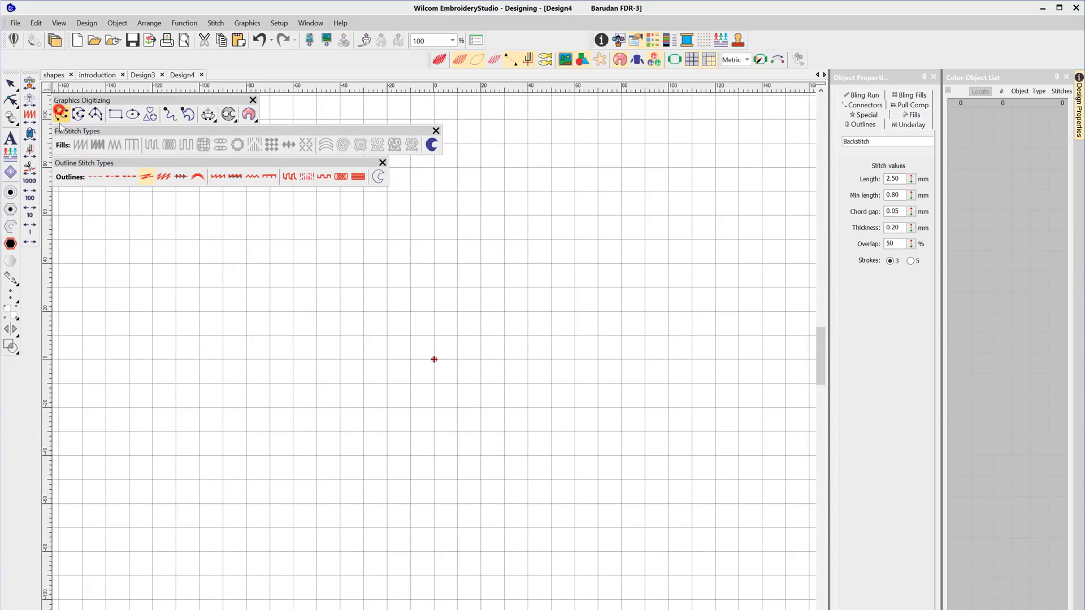
{"action": "left_click", "coordinate": [86, 235]}
{"action": "right_click", "coordinate": [129, 220]}
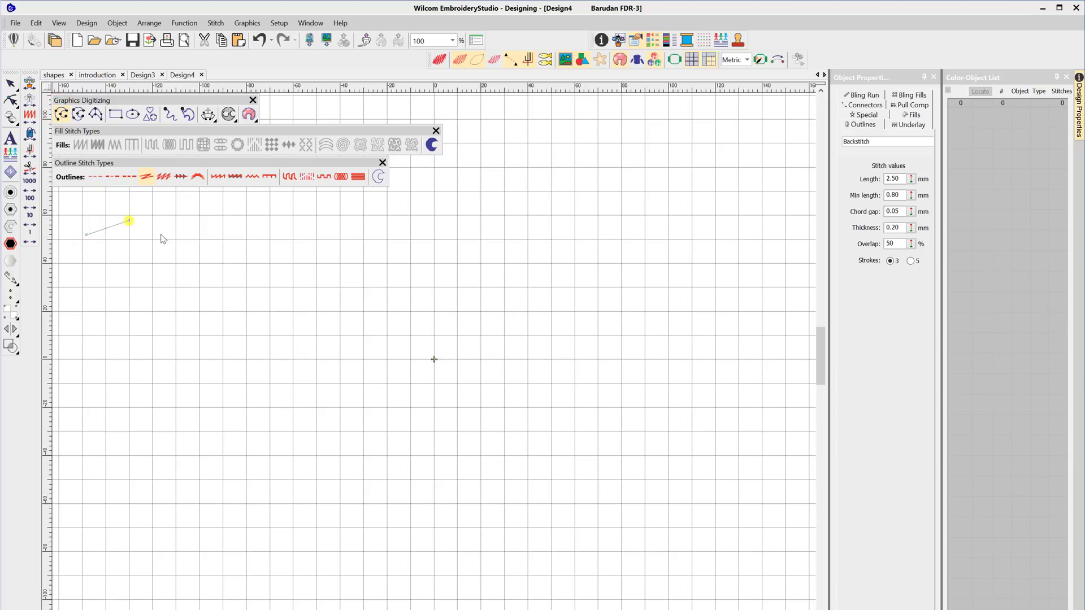
{"action": "right_click", "coordinate": [192, 260]}
{"action": "left_click", "coordinate": [324, 240]}
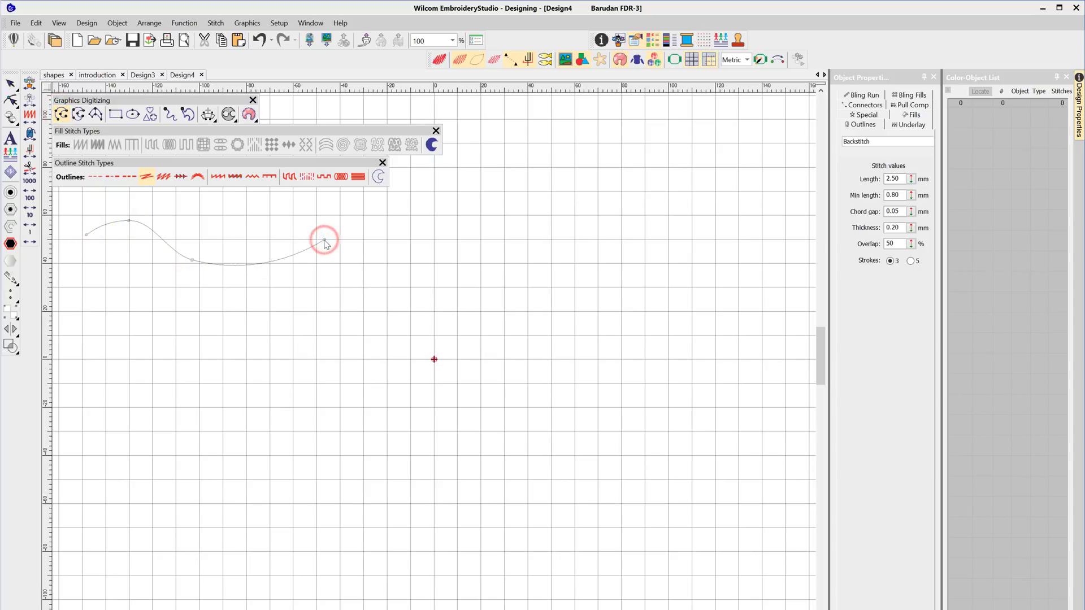
{"action": "key", "text": "Return"}
{"action": "key", "text": "Escape"}
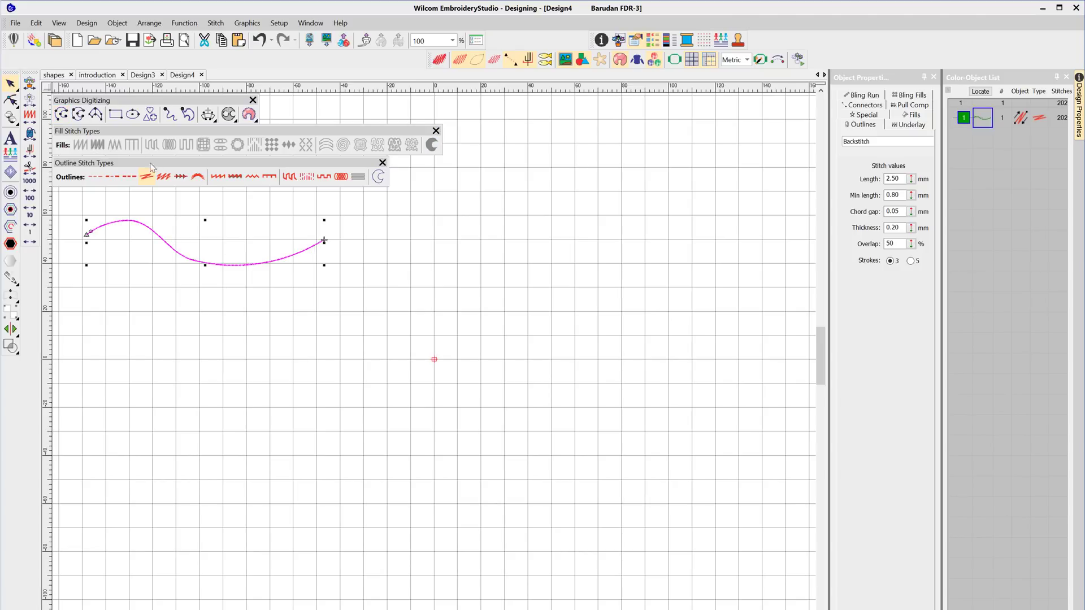
Change the curve's outline to Satin after trying Motif Run.
{"action": "left_click", "coordinate": [163, 177]}
{"action": "left_click", "coordinate": [180, 177]}
{"action": "left_click", "coordinate": [218, 177]}
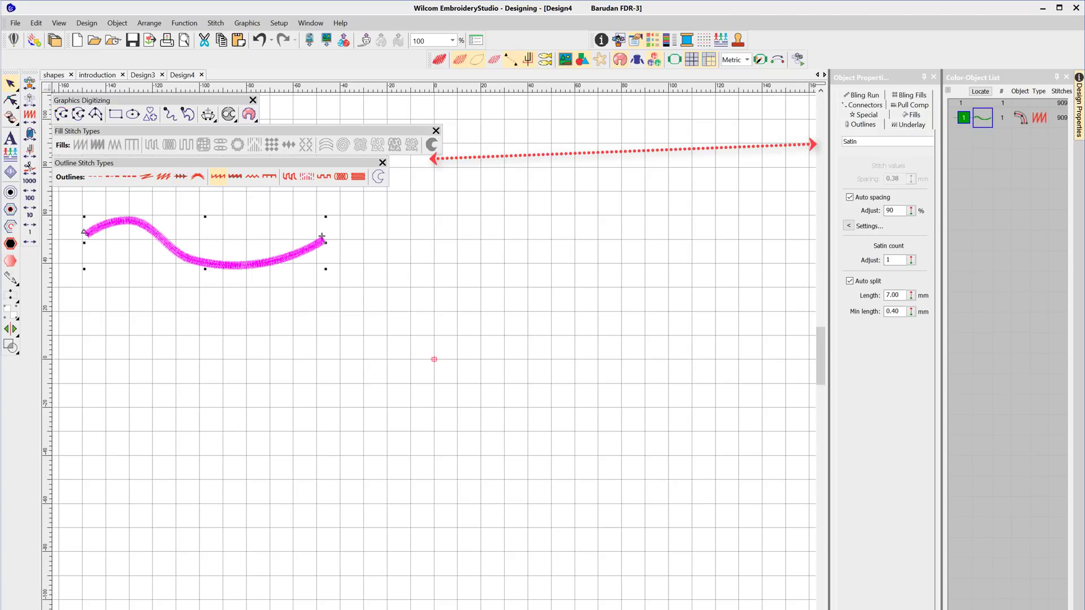
{"action": "left_click", "coordinate": [146, 176]}
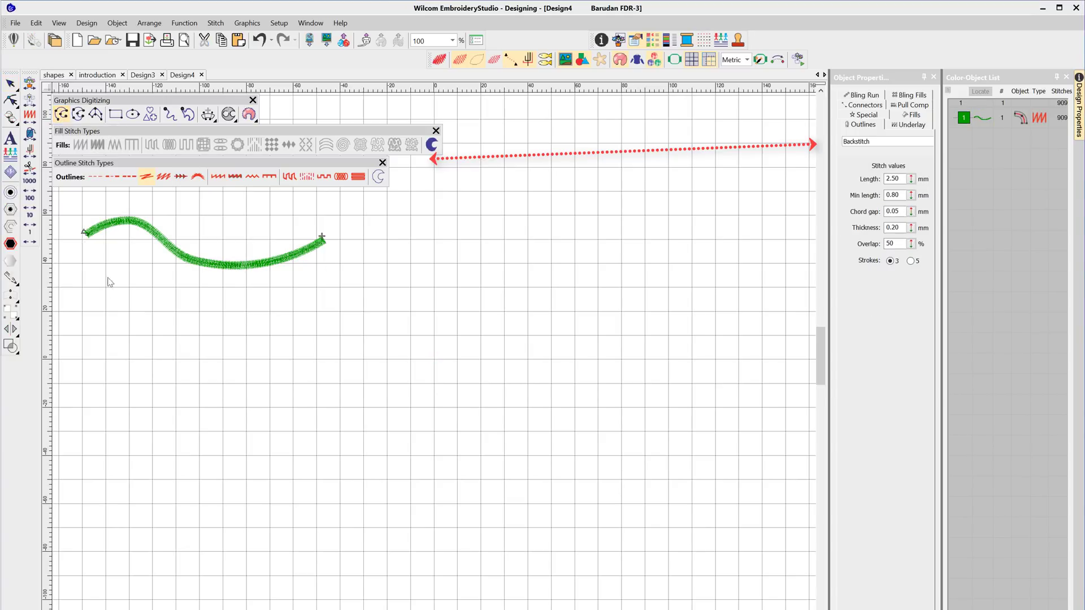
Start a second open line with zigzag corners followed by a curved arc.
{"action": "left_click", "coordinate": [97, 320]}
{"action": "left_click", "coordinate": [131, 291]}
{"action": "left_click", "coordinate": [168, 338]}
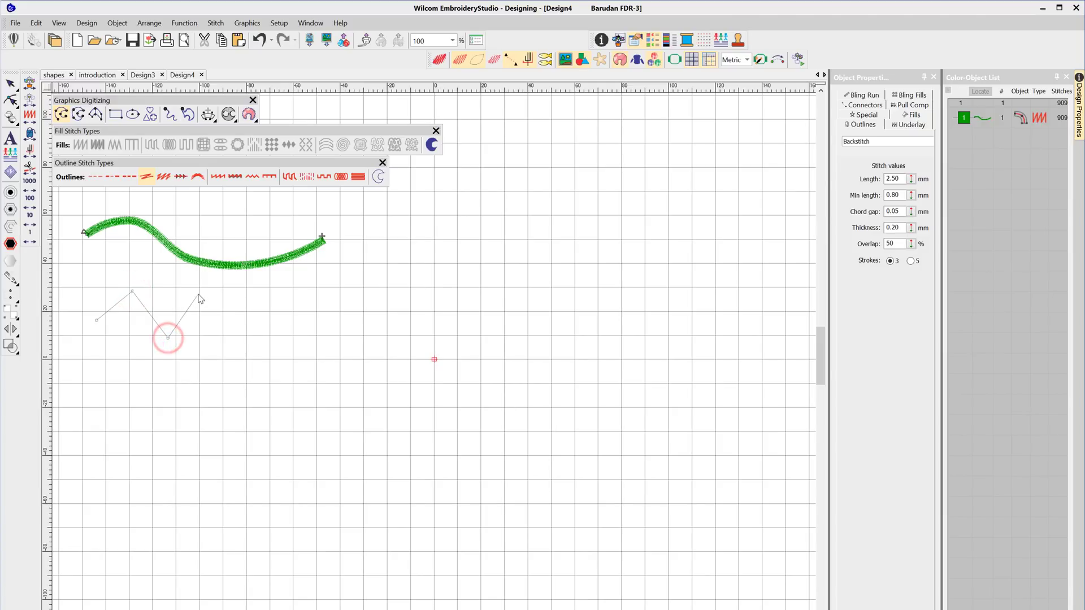
{"action": "left_click", "coordinate": [198, 293]}
{"action": "right_click", "coordinate": [251, 353]}
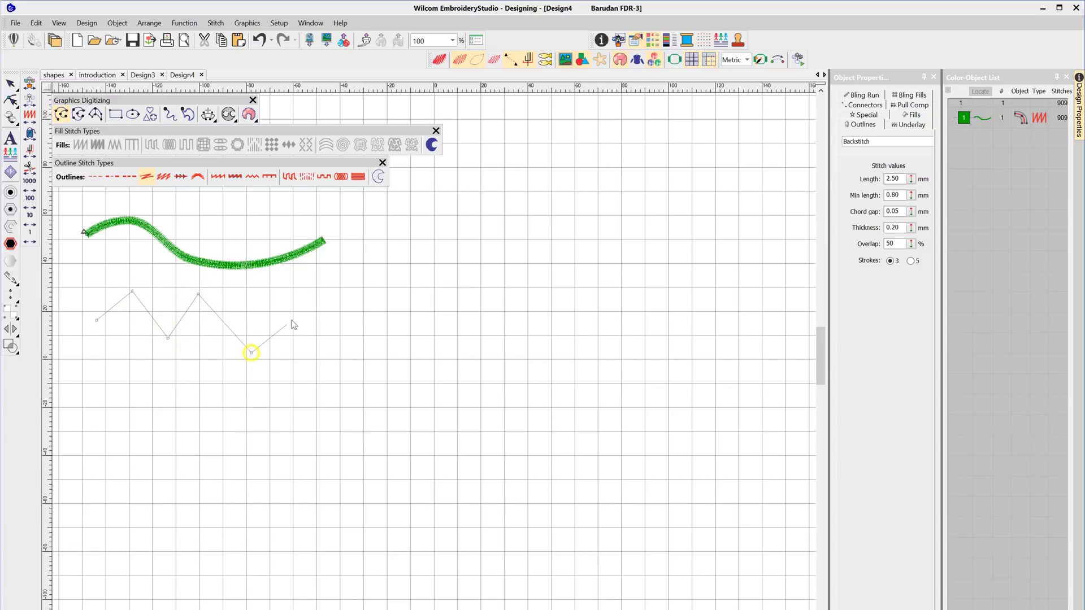
{"action": "right_click", "coordinate": [311, 302]}
{"action": "right_click", "coordinate": [411, 360]}
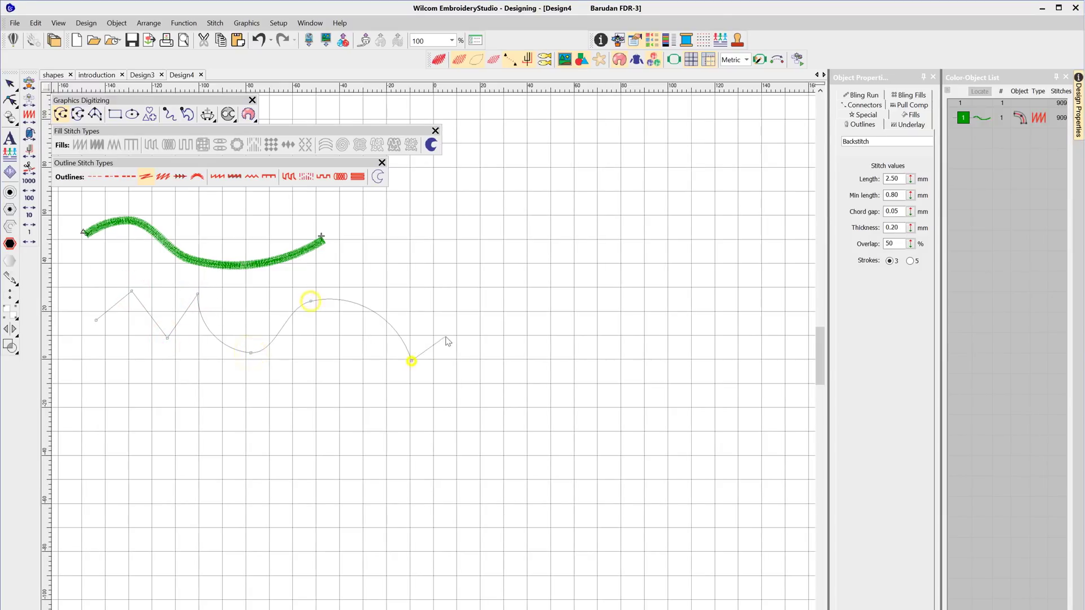
{"action": "left_click", "coordinate": [485, 303]}
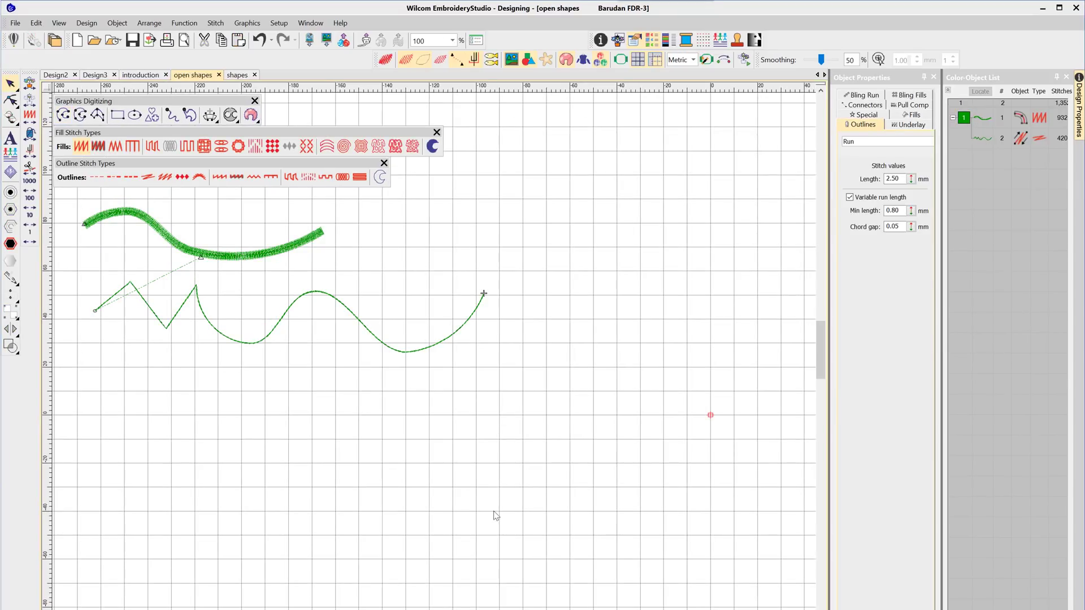
Float the Smoothing settings as a panel and draw a freehand run line below the zigzag.
{"action": "left_click", "coordinate": [173, 119]}
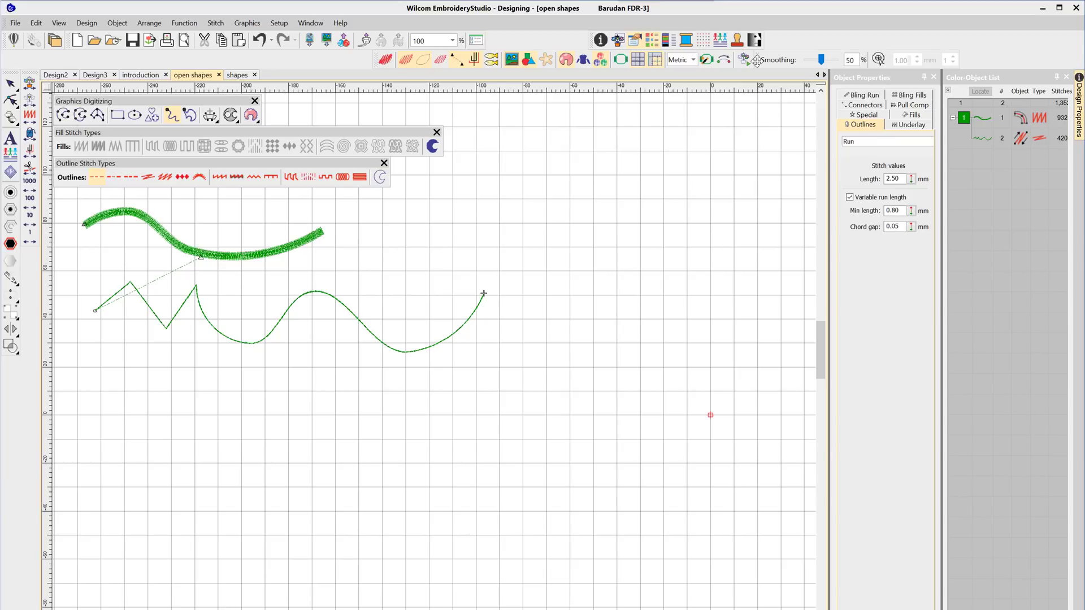
{"action": "mouse_move", "coordinate": [757, 65]}
{"action": "left_mouse_down"}
{"action": "mouse_move", "coordinate": [819, 35]}
{"action": "mouse_move", "coordinate": [607, 114]}
{"action": "mouse_move", "coordinate": [526, 113]}
{"action": "left_mouse_up"}
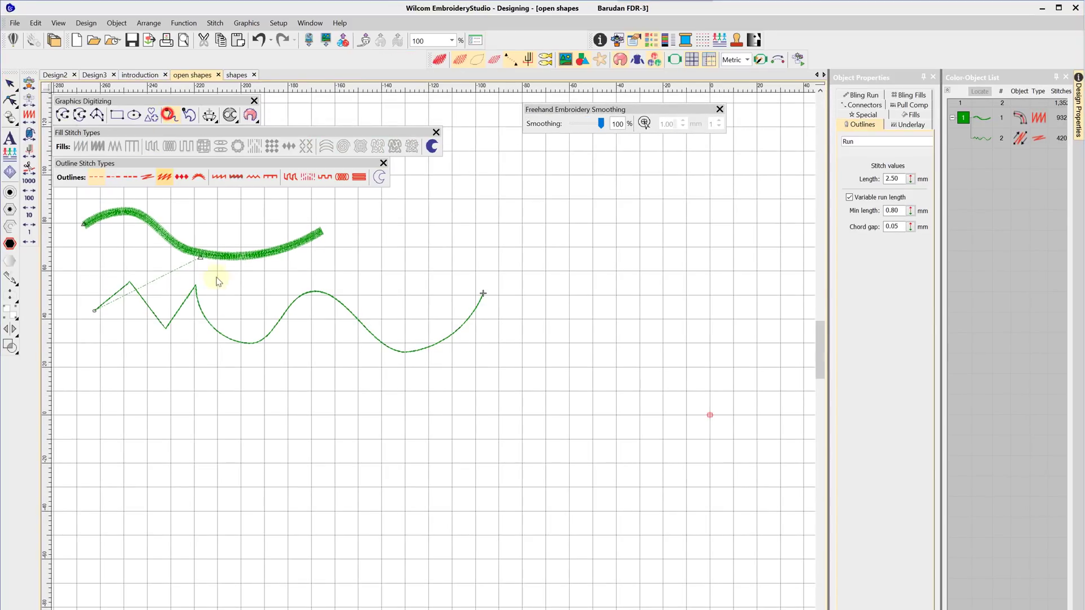
{"action": "mouse_move", "coordinate": [107, 404]}
{"action": "left_mouse_down"}
{"action": "mouse_move", "coordinate": [179, 393]}
{"action": "mouse_move", "coordinate": [335, 417]}
{"action": "left_mouse_up"}
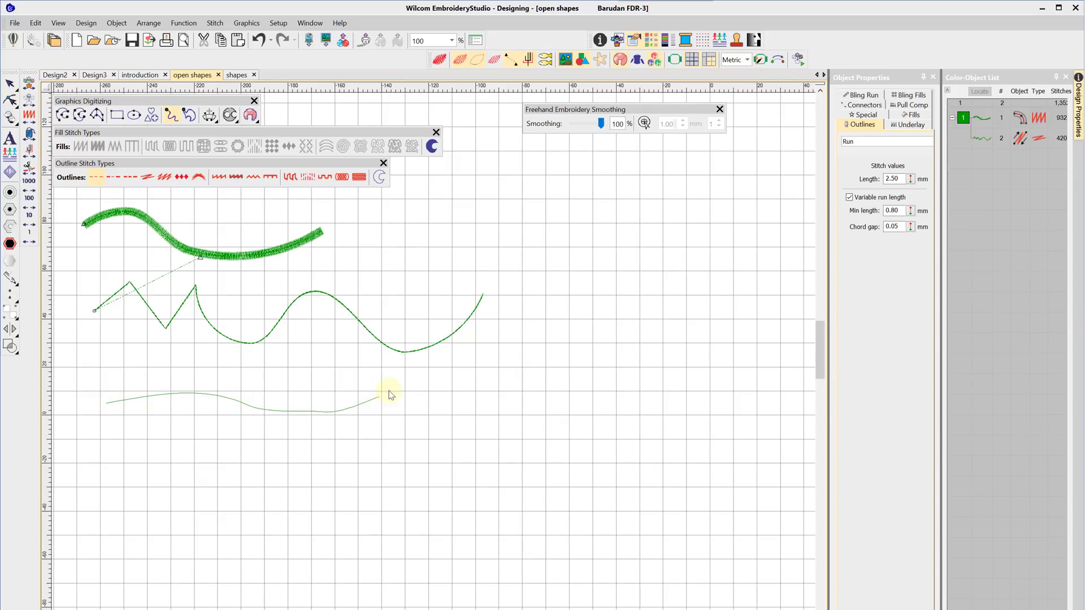
{"action": "left_click_drag", "start_coordinate": [411, 378], "coordinate": [411, 378]}
{"action": "key", "text": "ctrl+z"}
{"action": "mouse_move", "coordinate": [106, 404]}
{"action": "left_mouse_down"}
{"action": "mouse_move", "coordinate": [198, 394]}
{"action": "mouse_move", "coordinate": [318, 412]}
{"action": "mouse_move", "coordinate": [411, 376]}
{"action": "left_mouse_up"}
{"action": "left_click_drag", "start_coordinate": [609, 111], "coordinate": [600, 313]}
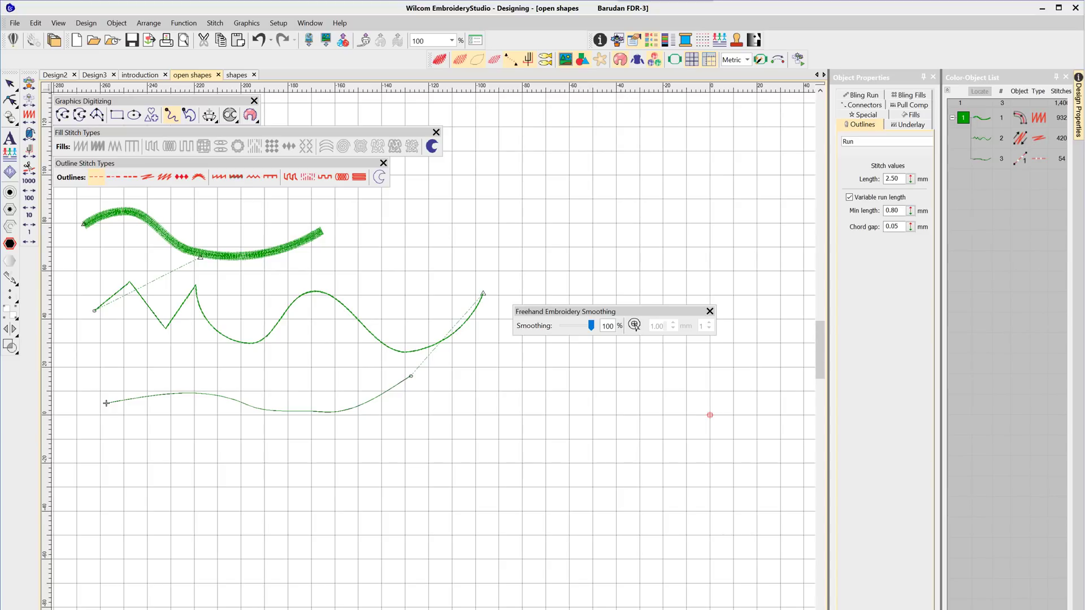
Enable the freehand guide circle at 1.50 mm radius and test a guided stroke.
{"action": "left_click", "coordinate": [634, 325]}
{"action": "left_click", "coordinate": [674, 324]}
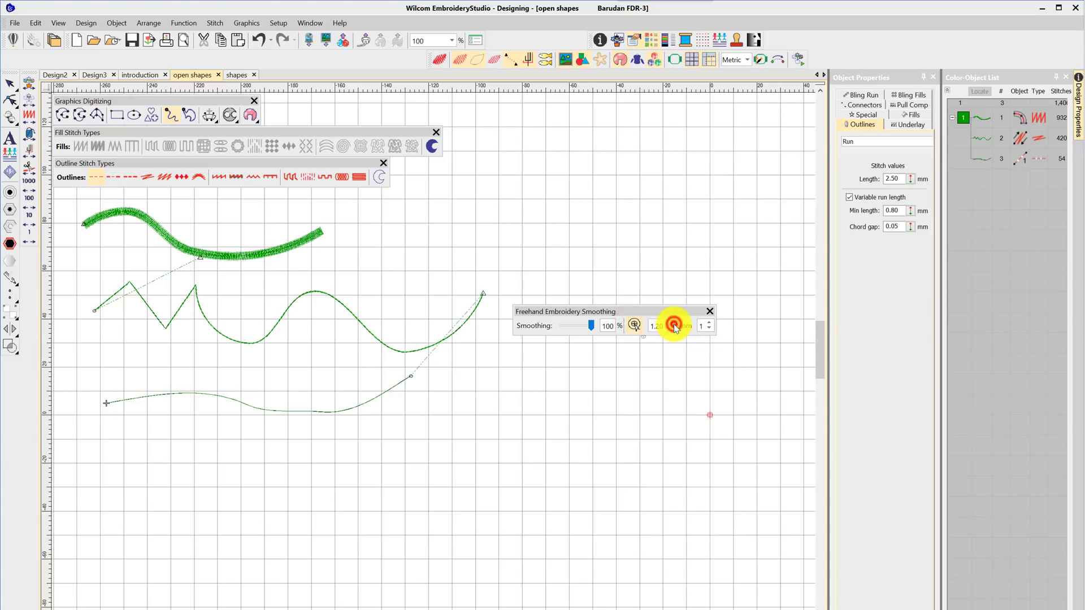
{"action": "left_click", "coordinate": [709, 323]}
{"action": "scroll", "coordinate": [114, 412], "scroll_direction": "up", "scroll_amount": 1}
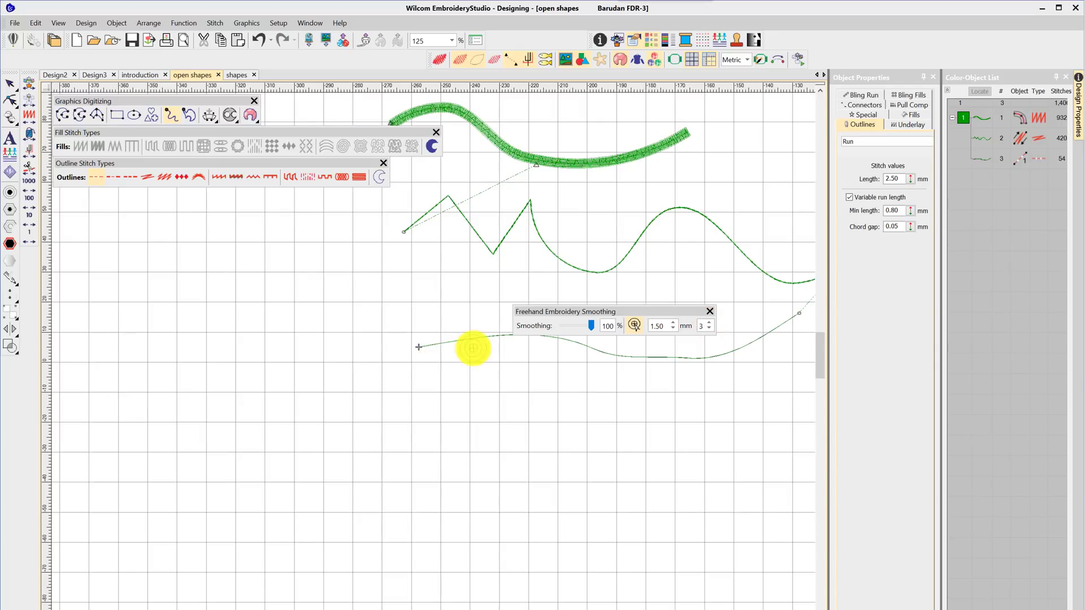
{"action": "mouse_move", "coordinate": [430, 359]}
{"action": "left_mouse_down"}
{"action": "mouse_move", "coordinate": [562, 354]}
{"action": "mouse_move", "coordinate": [651, 371]}
{"action": "mouse_move", "coordinate": [625, 380]}
{"action": "mouse_move", "coordinate": [503, 358]}
{"action": "mouse_move", "coordinate": [431, 368]}
{"action": "mouse_move", "coordinate": [555, 369]}
{"action": "mouse_move", "coordinate": [651, 388]}
{"action": "left_mouse_up"}
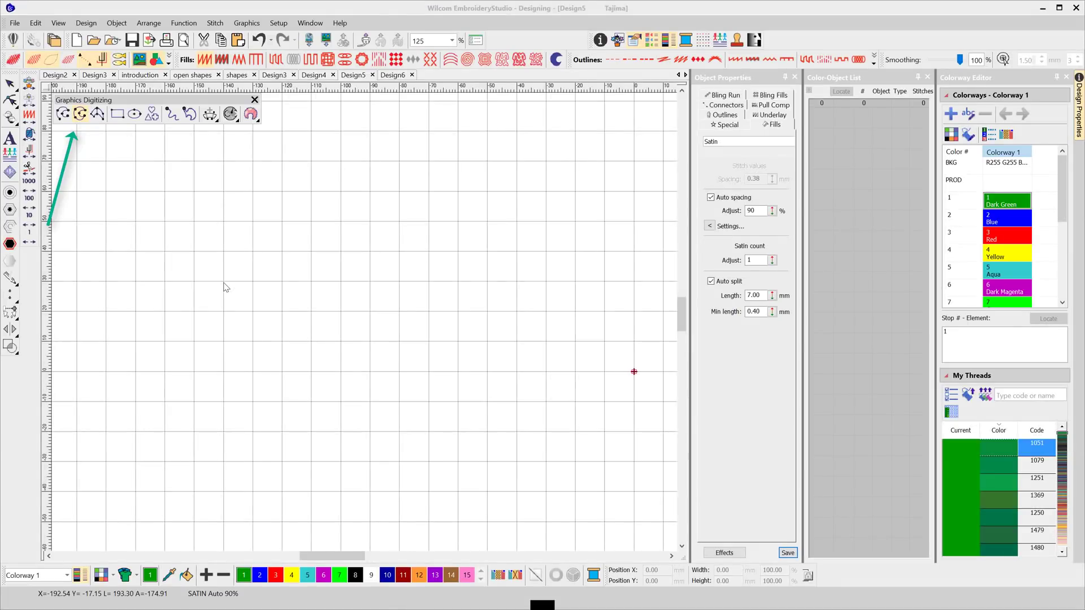
Digitize a seven-point crown-shaped closed outline and close it as a satin fill.
{"action": "left_click", "coordinate": [224, 282]}
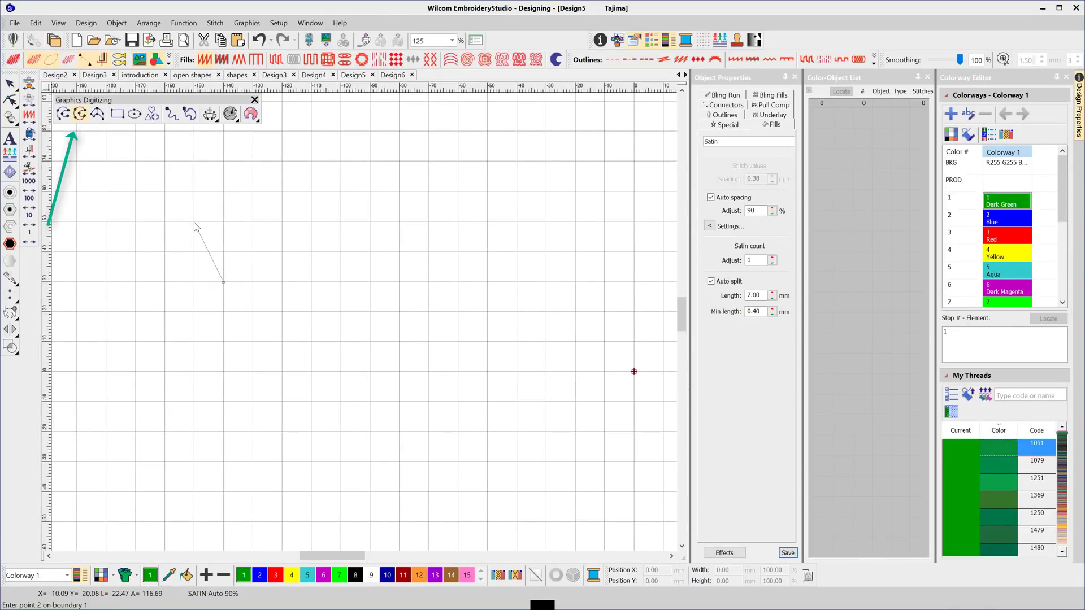
{"action": "left_click", "coordinate": [194, 222]}
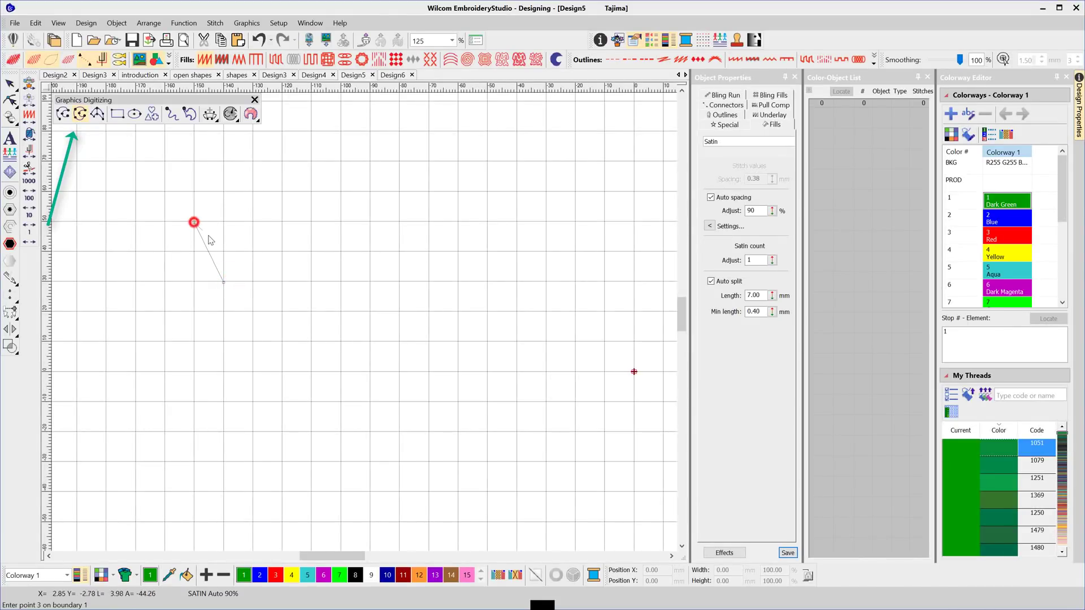
{"action": "left_click", "coordinate": [251, 250]}
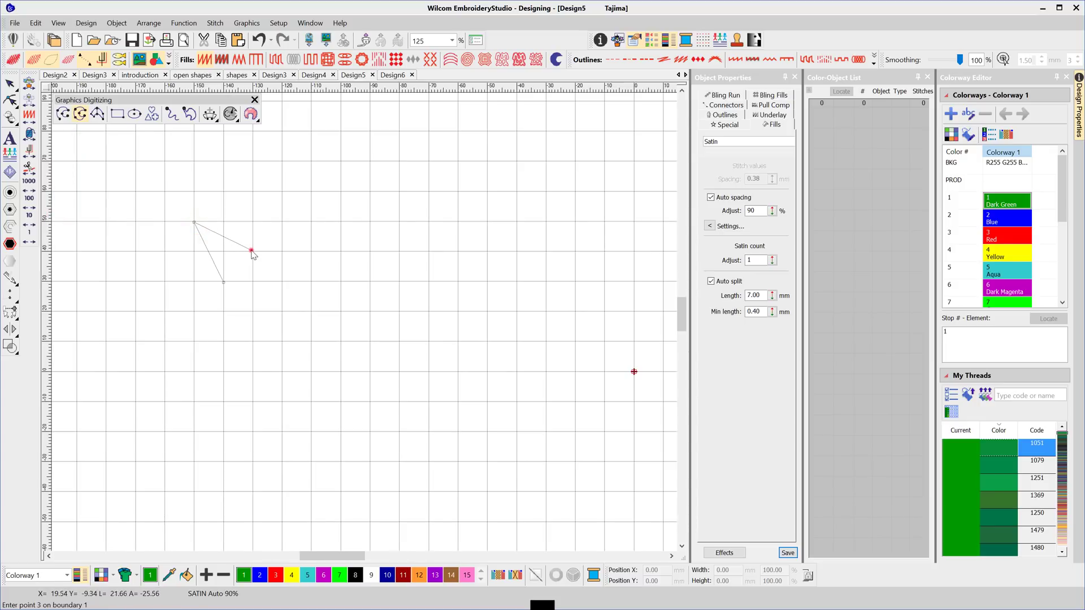
{"action": "left_click", "coordinate": [282, 190]}
{"action": "left_click", "coordinate": [310, 251]}
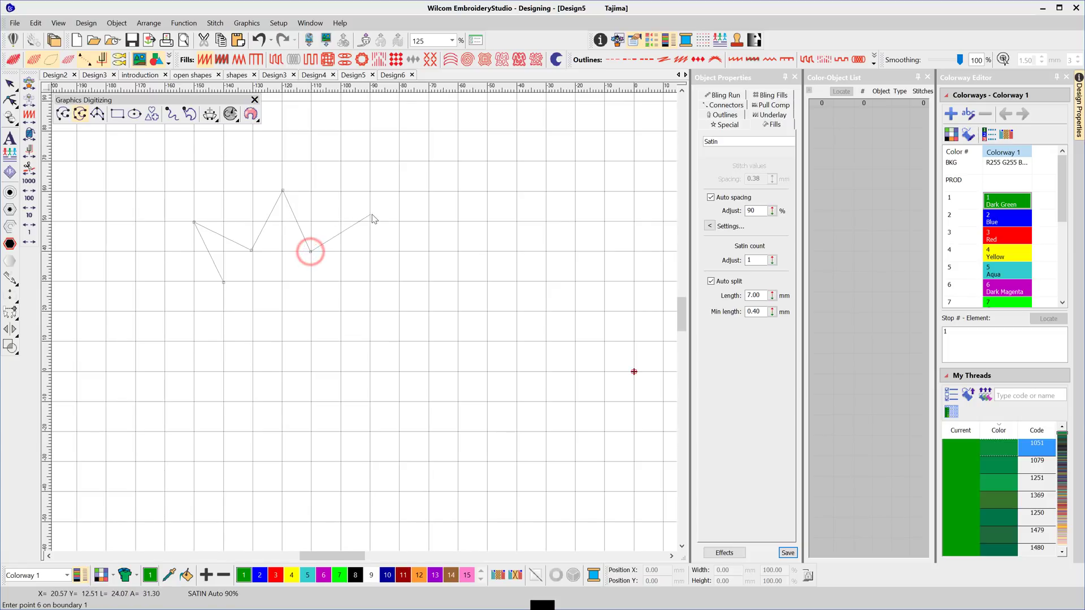
{"action": "left_click", "coordinate": [369, 221]}
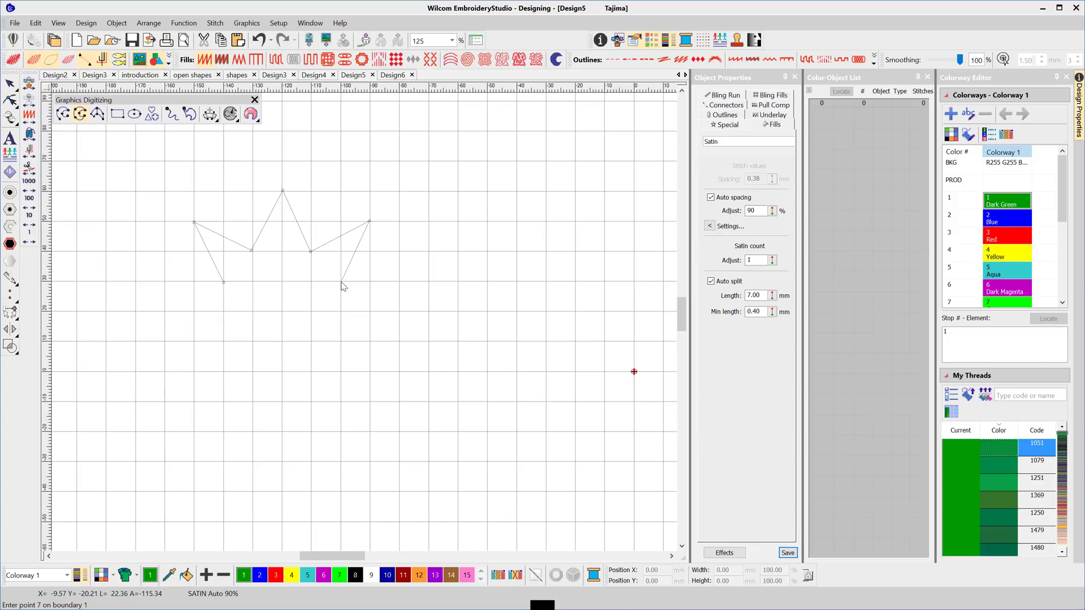
{"action": "left_click", "coordinate": [283, 262]}
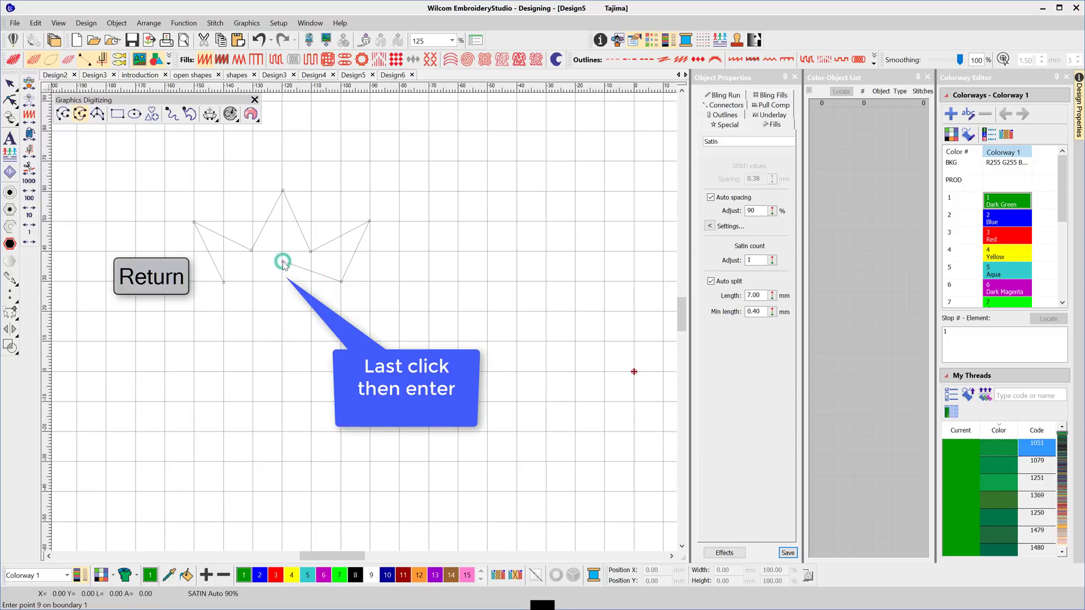
{"action": "key", "text": "Return"}
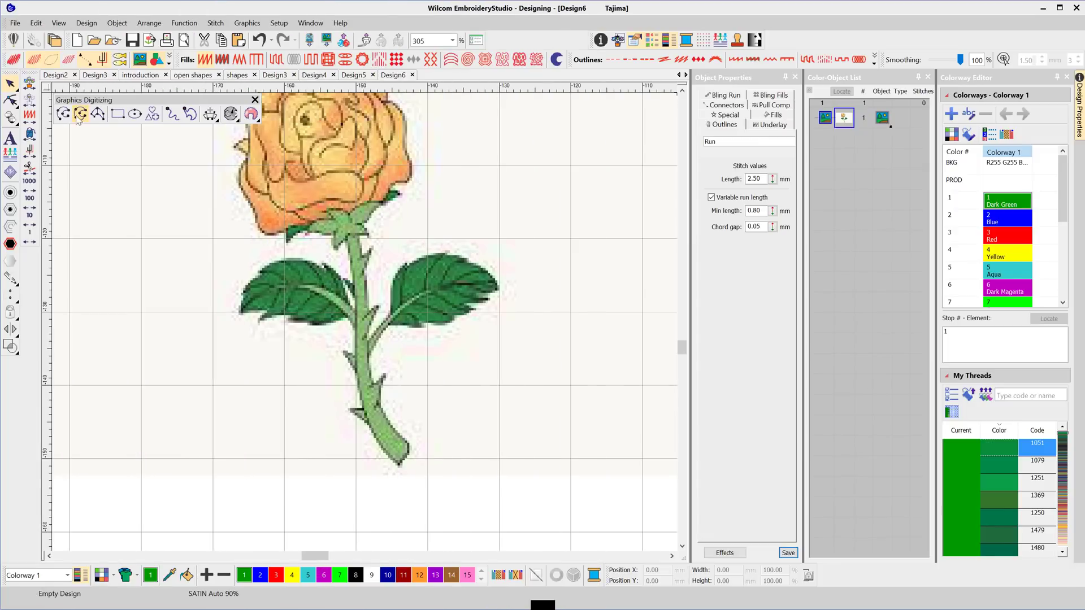
Trace satin columns on the upper stem thorn and the left leaf vein.
{"action": "left_click", "coordinate": [98, 115]}
{"action": "scroll", "coordinate": [371, 250], "scroll_direction": "up", "scroll_amount": 3}
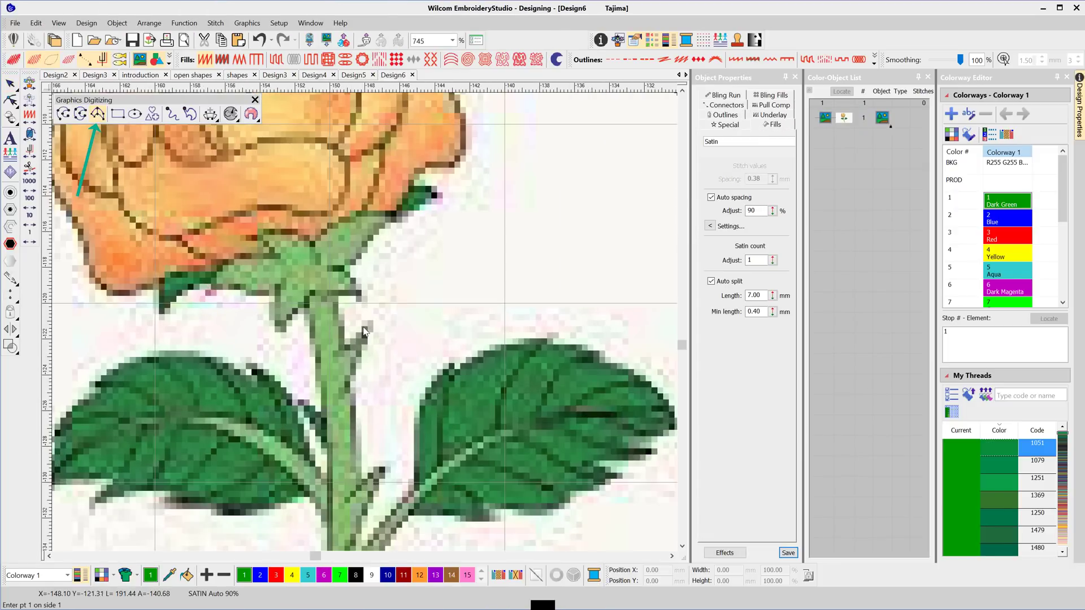
{"action": "key", "text": "Return"}
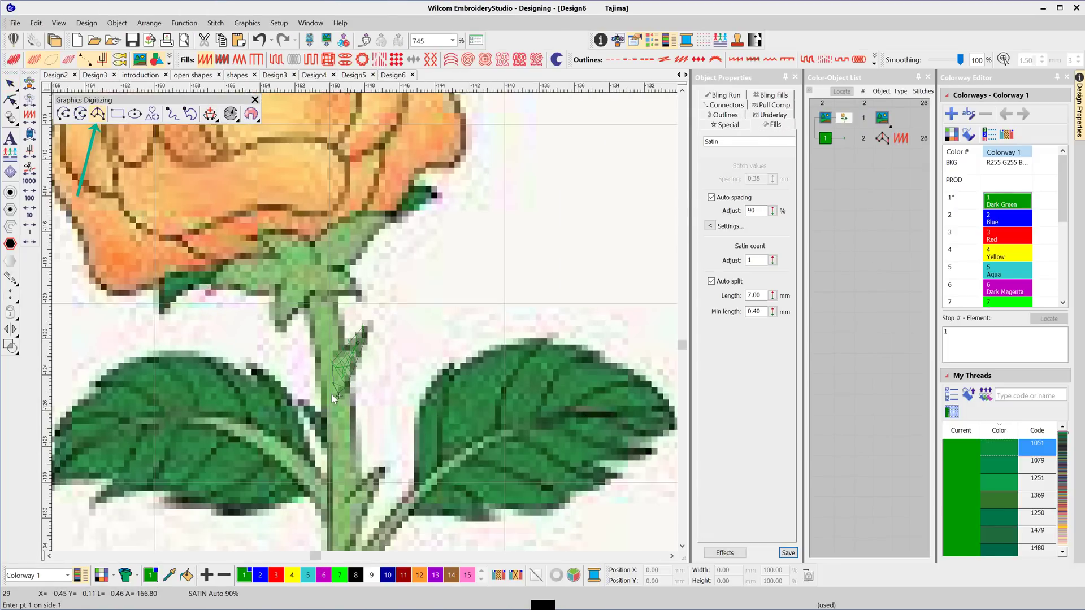
{"action": "left_click", "coordinate": [337, 489]}
{"action": "left_click", "coordinate": [326, 511]}
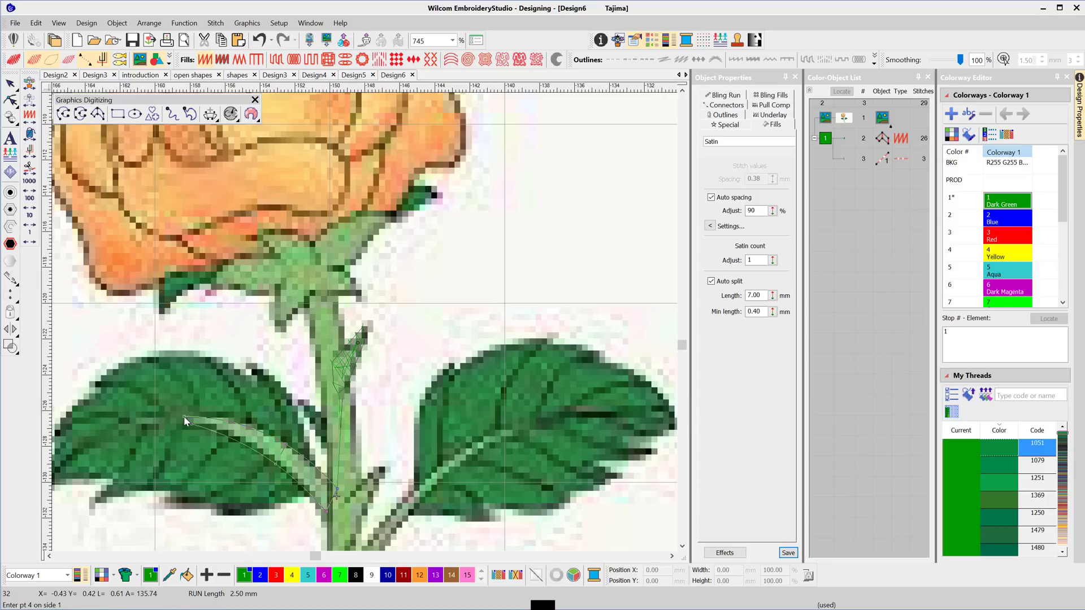
{"action": "key", "text": "Return"}
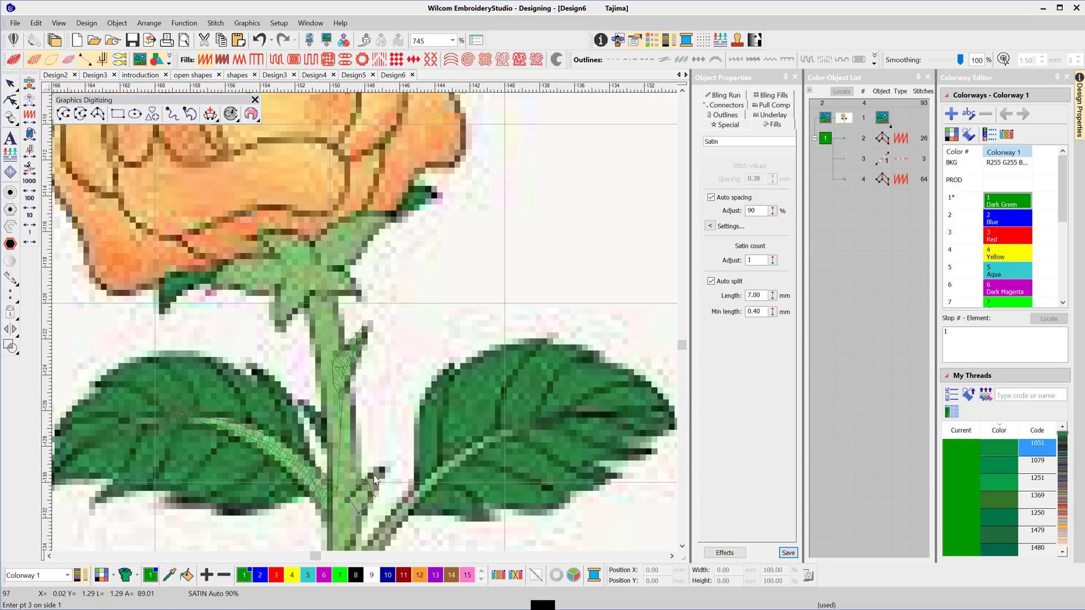
{"action": "scroll", "coordinate": [415, 465], "scroll_direction": "down", "scroll_amount": 2}
{"action": "key", "text": "Return"}
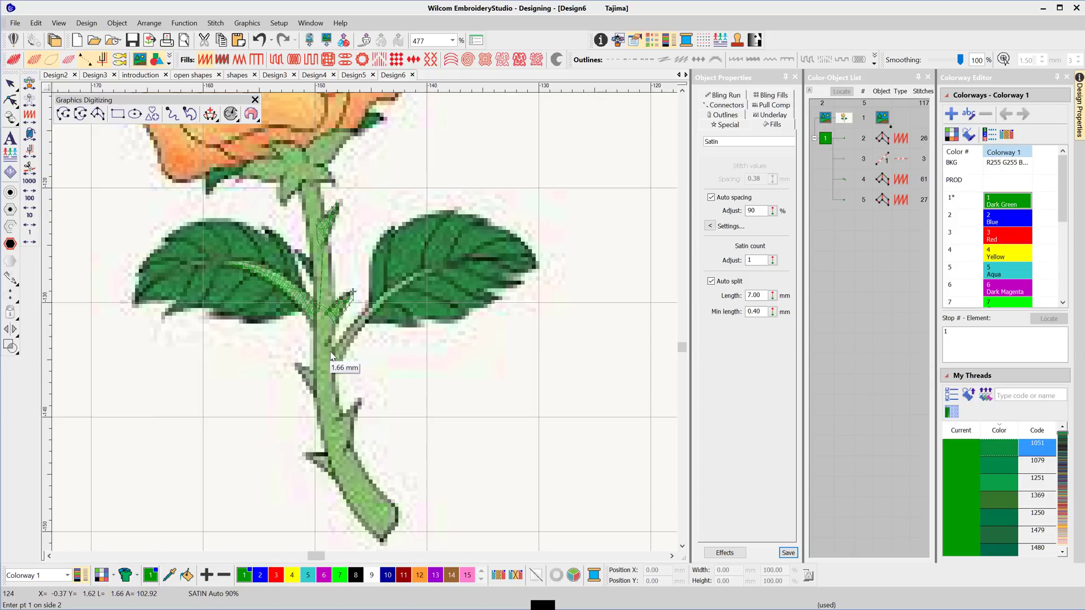
Add satin columns along the right leaf vein and beside the stem.
{"action": "left_click", "coordinate": [366, 324]}
{"action": "left_click", "coordinate": [389, 332]}
{"action": "key", "text": "Return"}
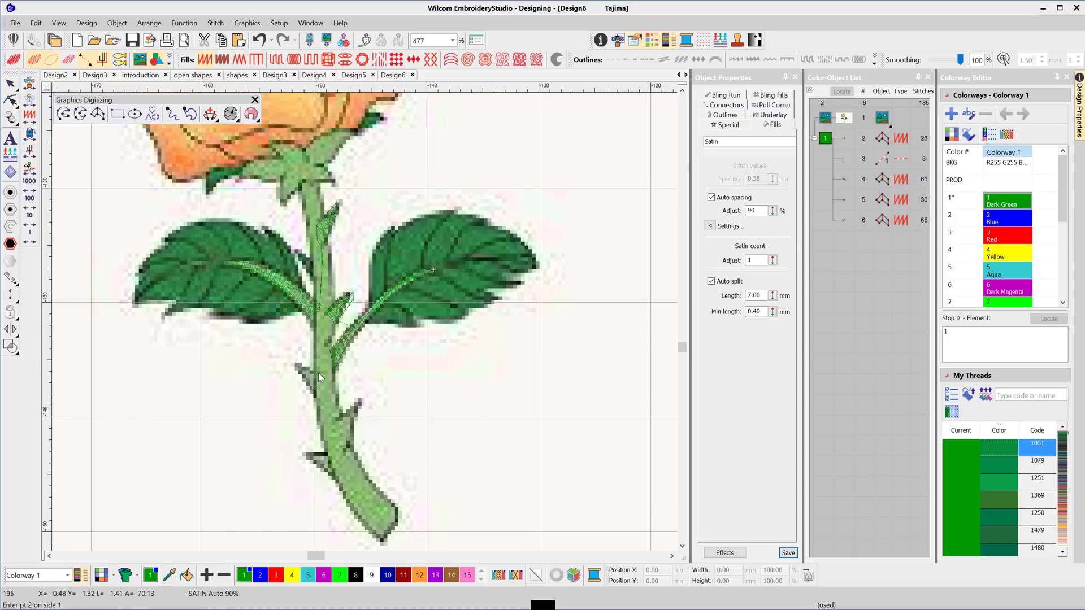
{"action": "left_click", "coordinate": [295, 367]}
{"action": "key", "text": "Return"}
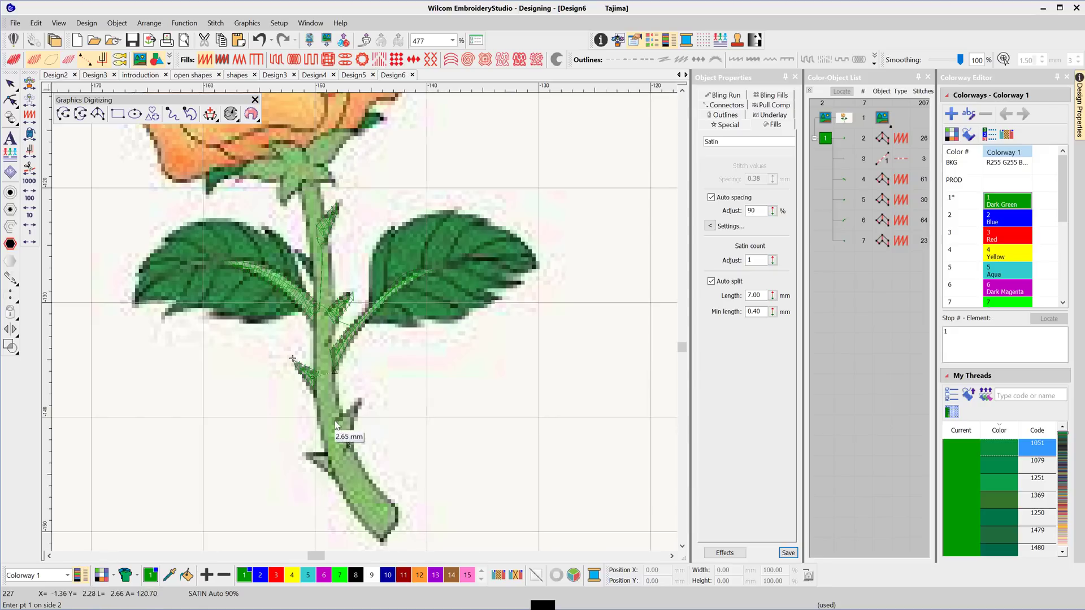
Trace one satin object over the thorn and up the full length of the stem.
{"action": "left_click", "coordinate": [355, 421]}
{"action": "left_click", "coordinate": [362, 402]}
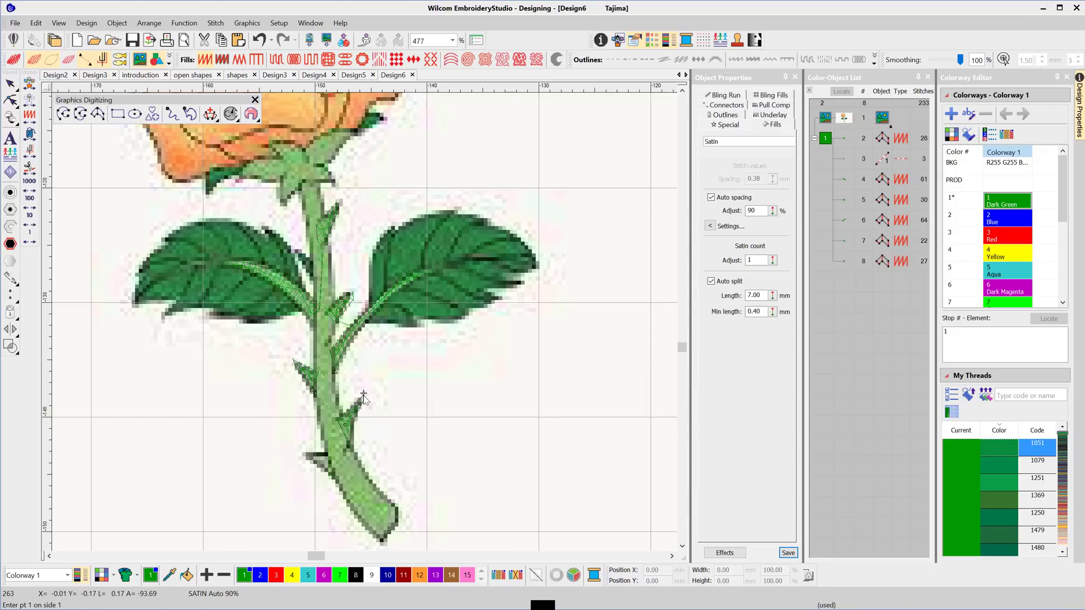
{"action": "left_click", "coordinate": [318, 470]}
{"action": "left_click", "coordinate": [297, 454]}
{"action": "left_click", "coordinate": [353, 451]}
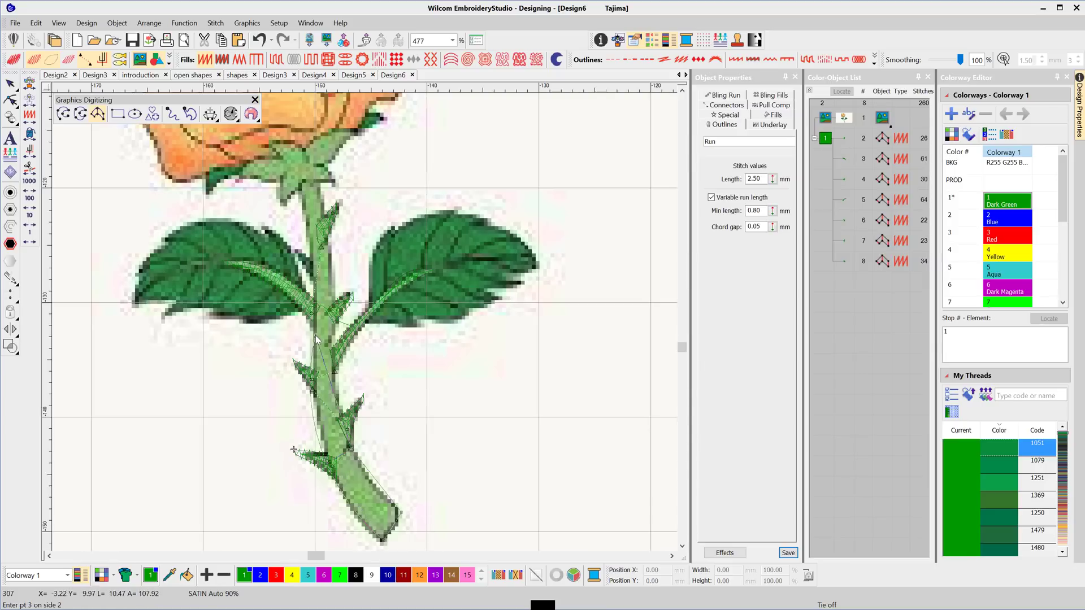
{"action": "left_click", "coordinate": [315, 336]}
{"action": "left_click", "coordinate": [334, 334]}
{"action": "left_click", "coordinate": [315, 249]}
{"action": "left_click", "coordinate": [329, 245]}
{"action": "left_click", "coordinate": [303, 184]}
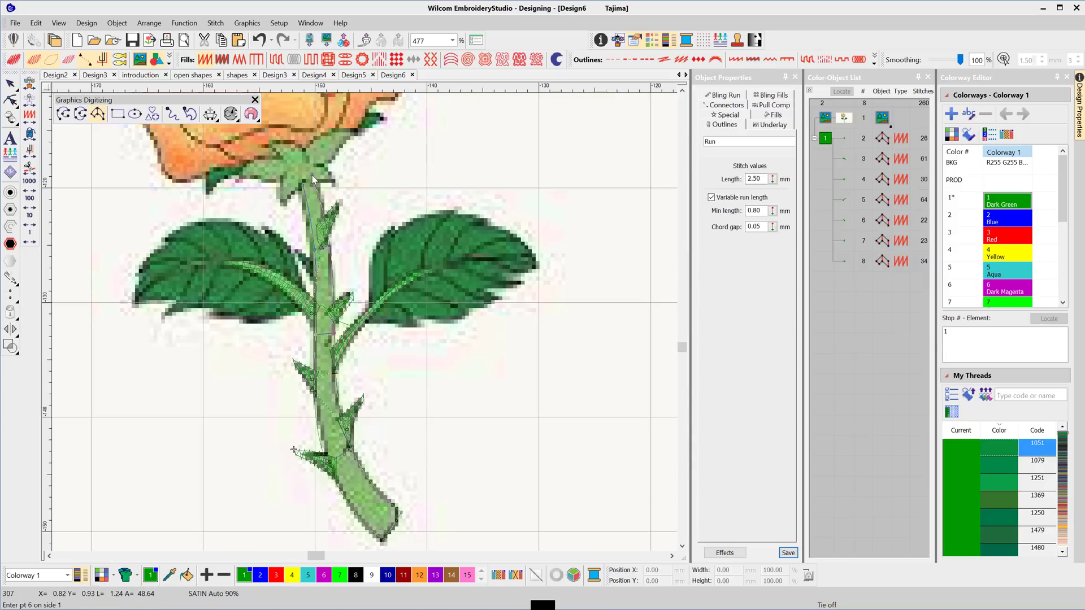
{"action": "left_click", "coordinate": [312, 175]}
{"action": "key", "text": "Return"}
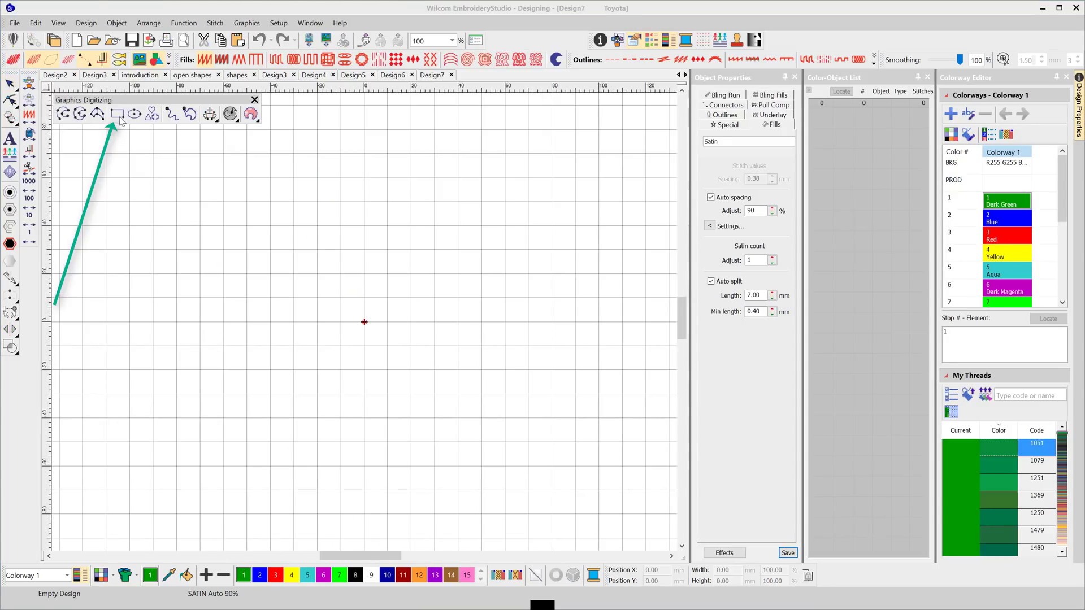
Draw a green rectangle and a square below it, then make the square red with Tatami fill.
{"action": "left_click", "coordinate": [118, 116]}
{"action": "left_click", "coordinate": [116, 177]}
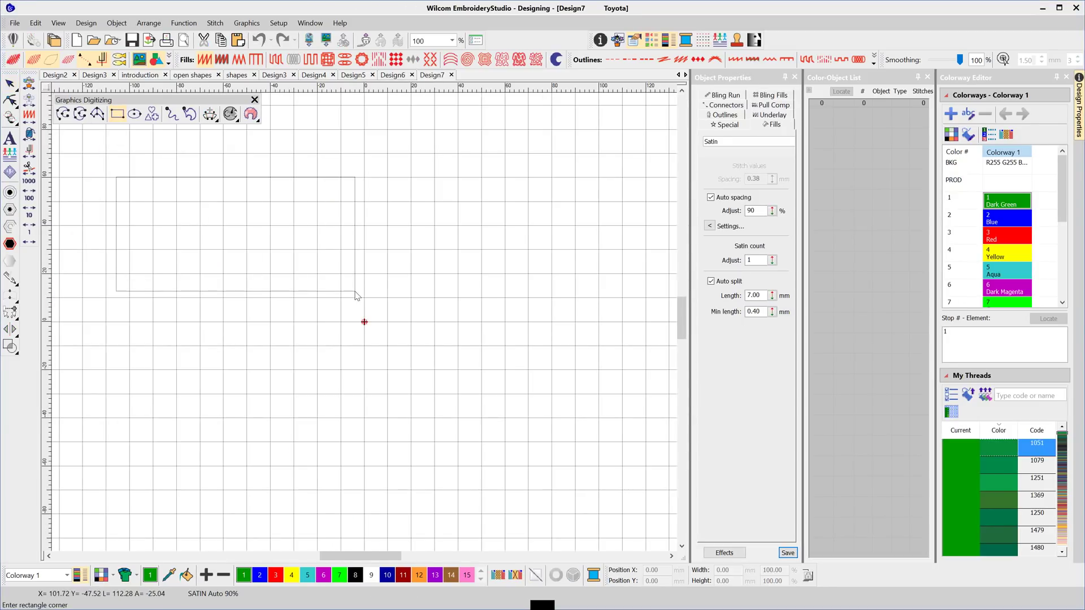
{"action": "left_click", "coordinate": [355, 291]}
{"action": "left_click", "coordinate": [325, 364]}
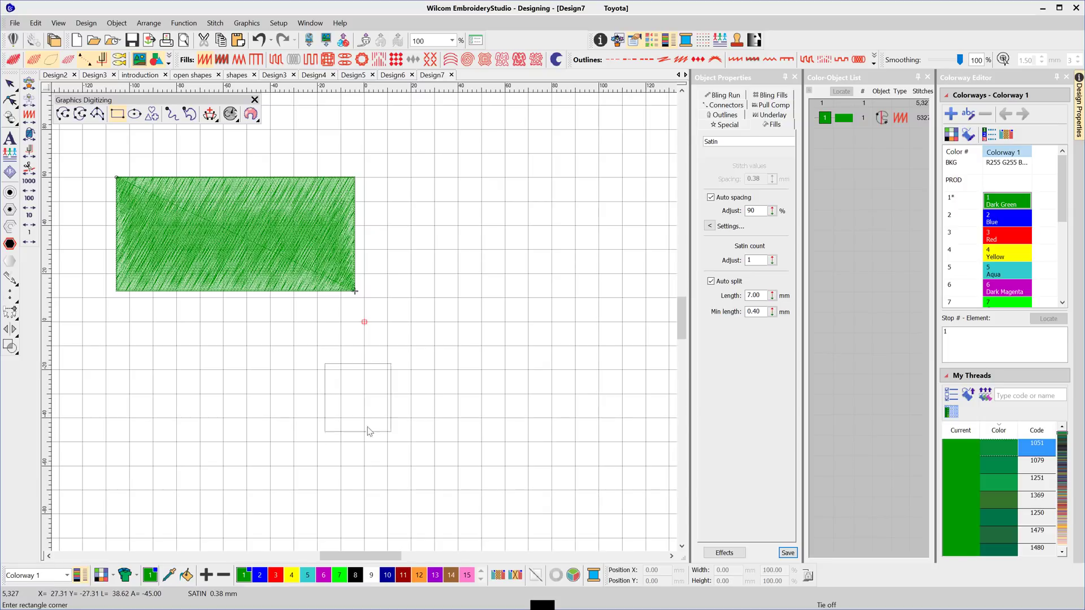
{"action": "left_click", "coordinate": [437, 479]}
{"action": "key", "text": "Escape"}
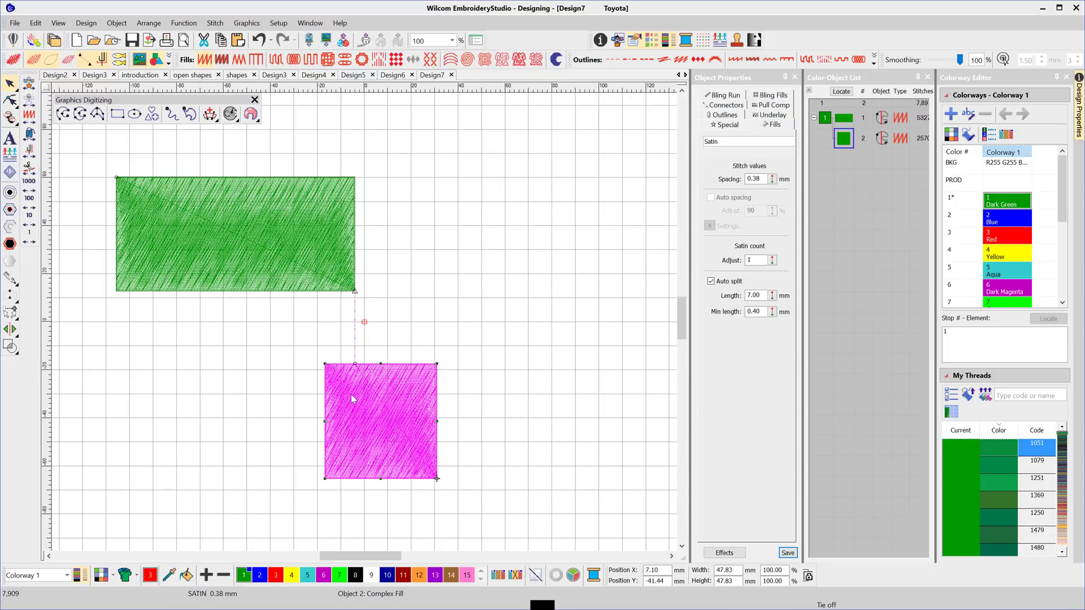
{"action": "left_click", "coordinate": [275, 574]}
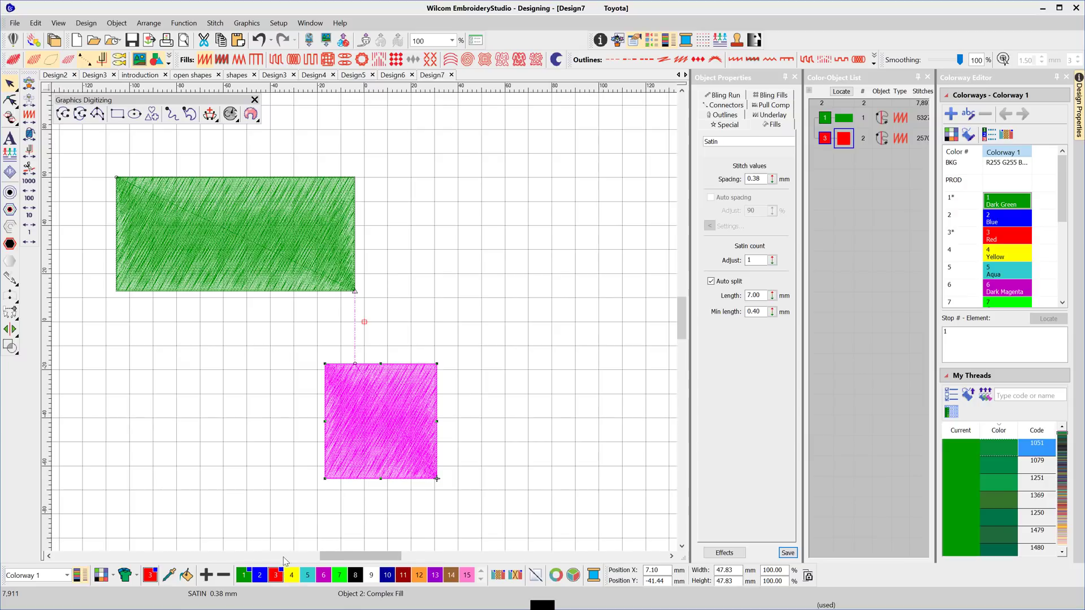
{"action": "left_click", "coordinate": [274, 60]}
Fill the green rectangle with the Candlewicking Colonial 4.5mm motif.
{"action": "left_click", "coordinate": [259, 181]}
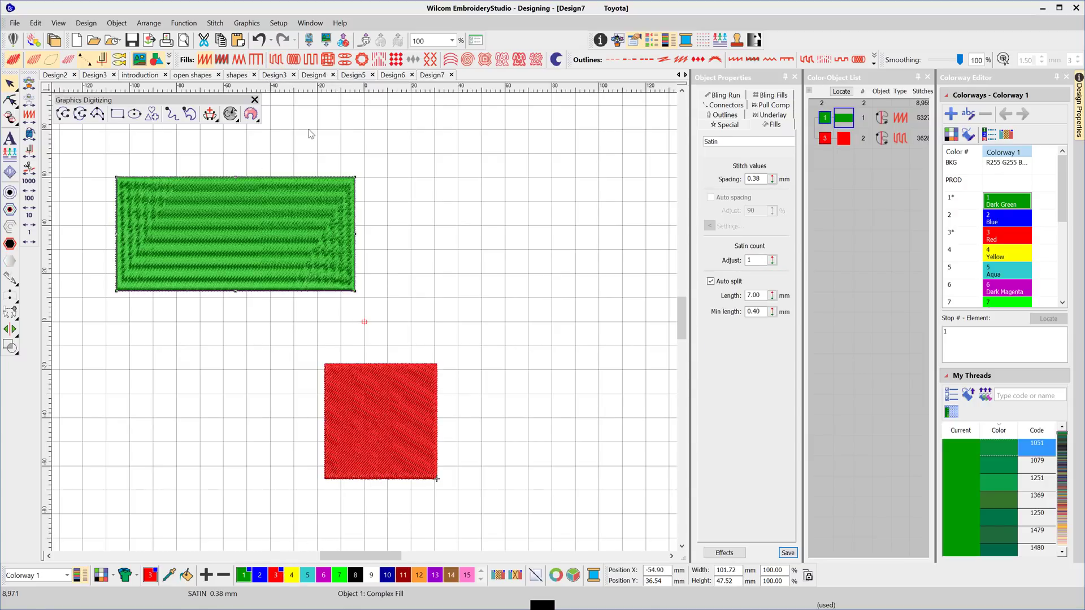
{"action": "left_click", "coordinate": [395, 59]}
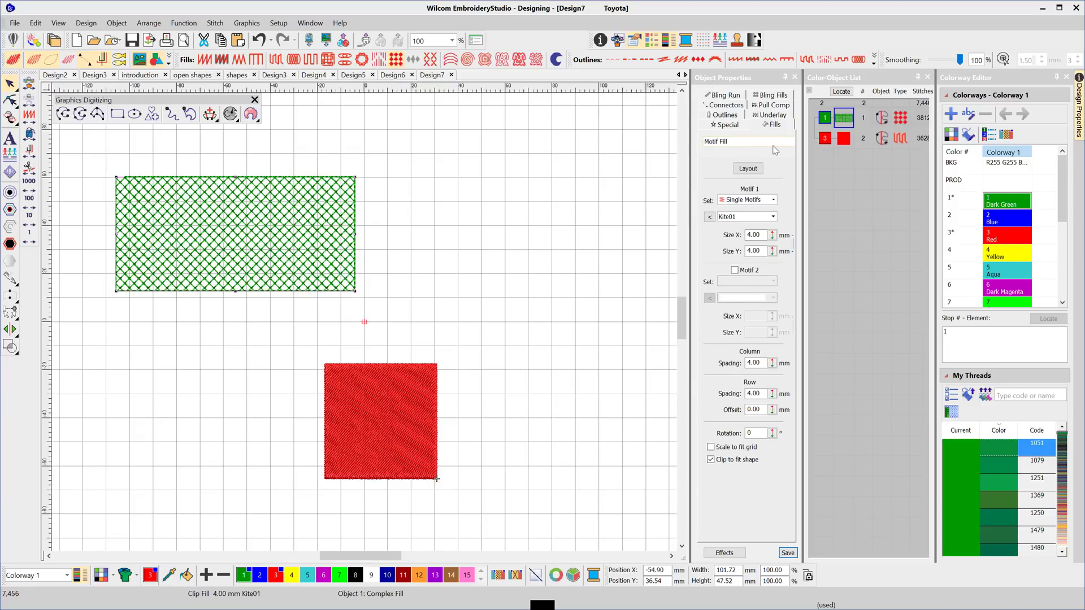
{"action": "left_click", "coordinate": [770, 200]}
{"action": "left_click", "coordinate": [761, 219]}
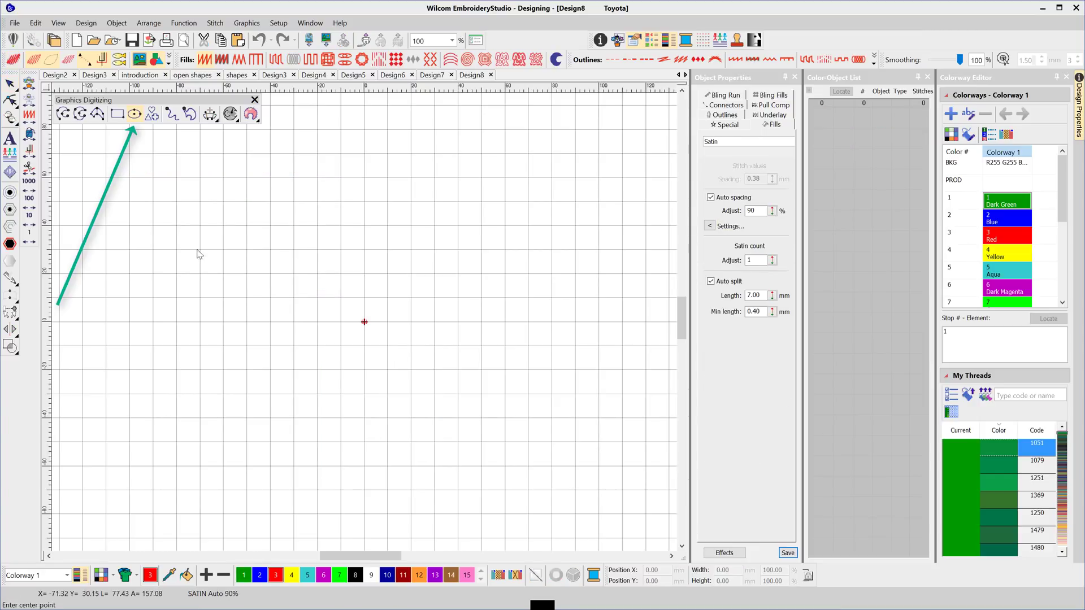
Draw a satin oval and a second circle with the Ellipse tool.
{"action": "left_click", "coordinate": [188, 233]}
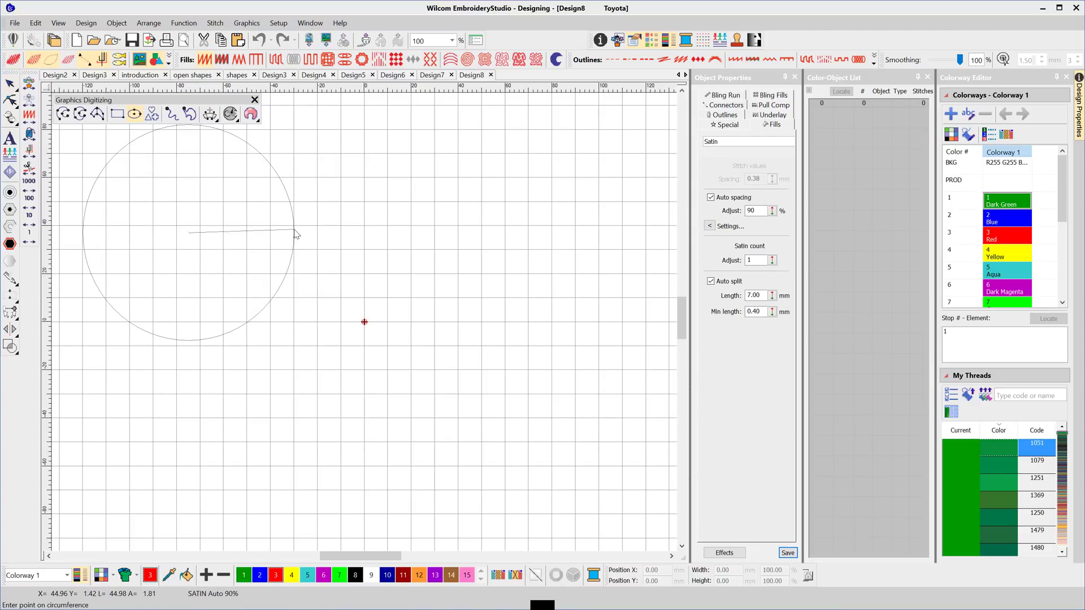
{"action": "left_click", "coordinate": [294, 232]}
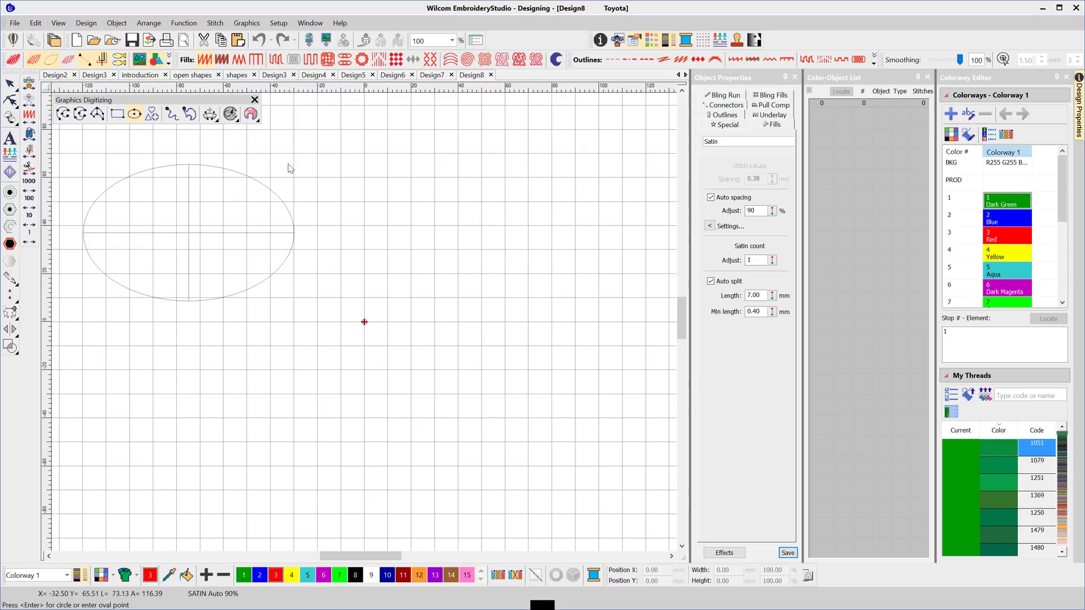
{"action": "key", "text": "Return"}
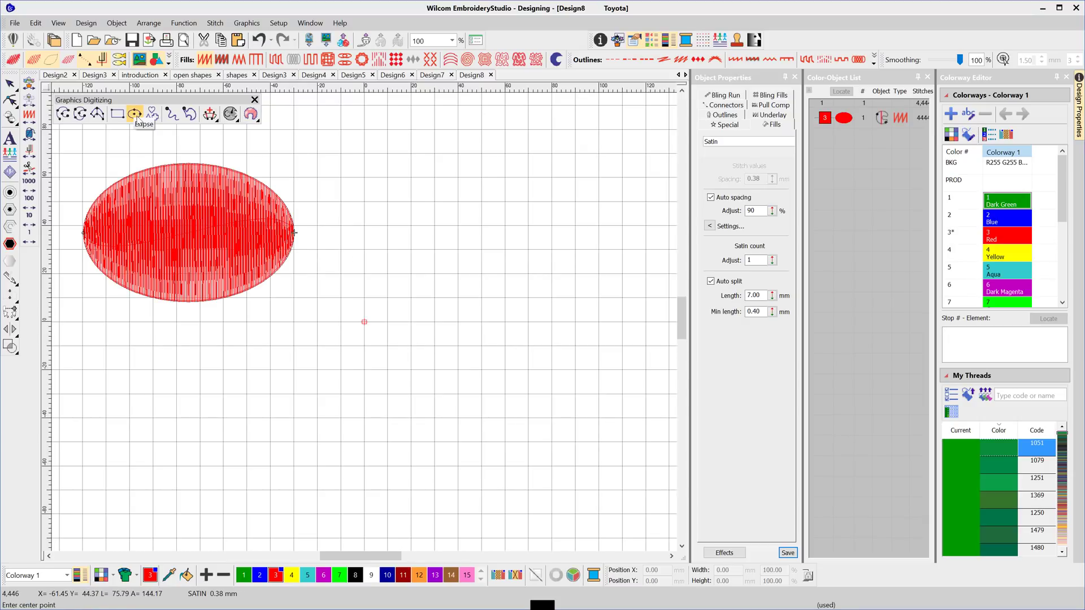
{"action": "left_click", "coordinate": [415, 339]}
{"action": "left_click", "coordinate": [526, 348]}
{"action": "key", "text": "Return"}
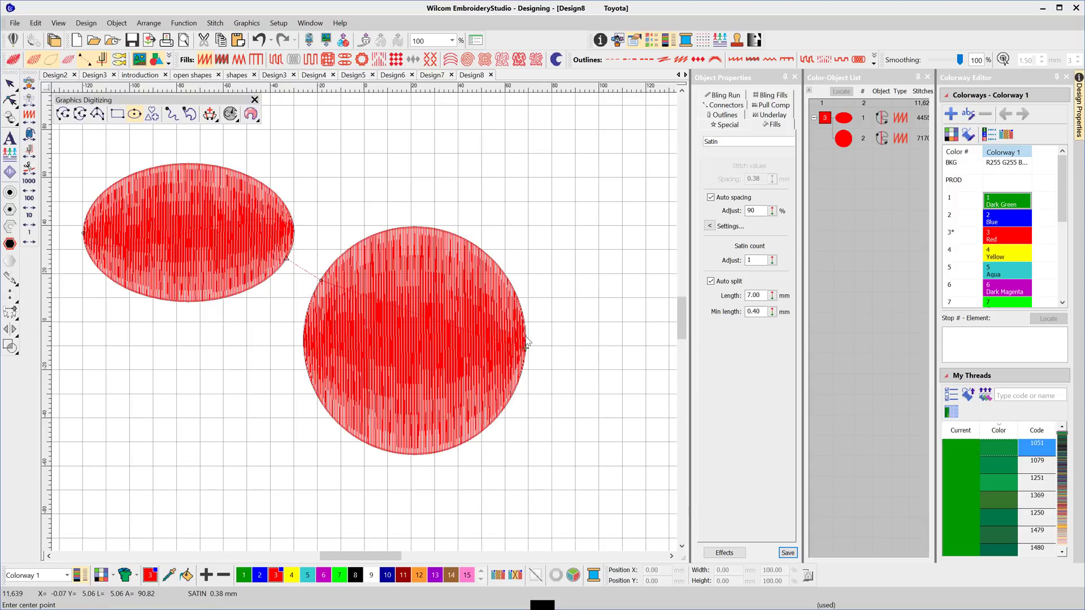
Give the circle a crosshatch fill and change the oval's fill type.
{"action": "left_click", "coordinate": [10, 84]}
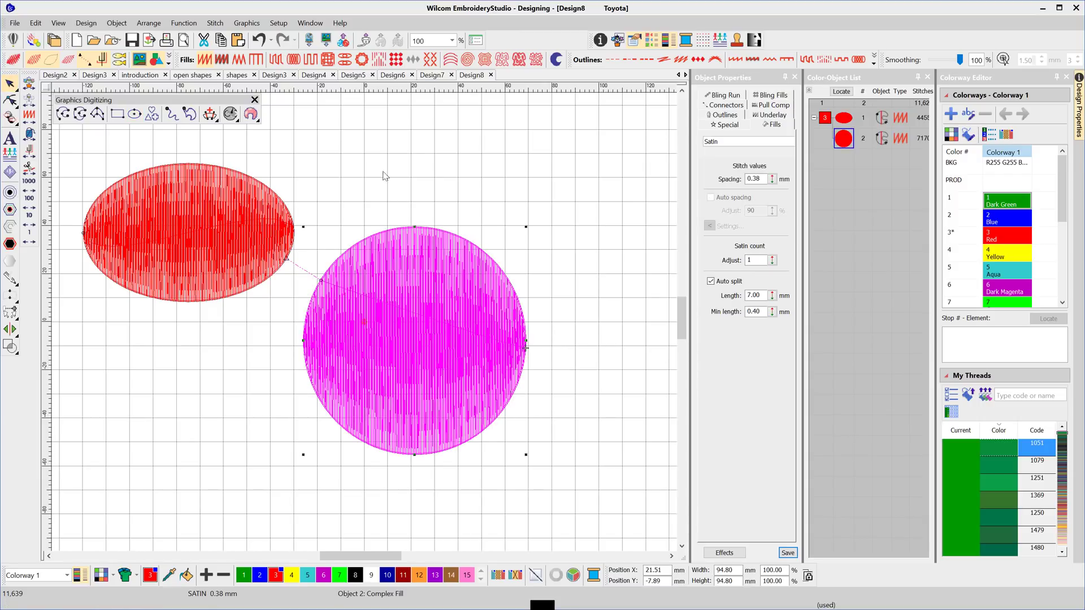
{"action": "left_click", "coordinate": [396, 60]}
{"action": "left_click", "coordinate": [257, 190]}
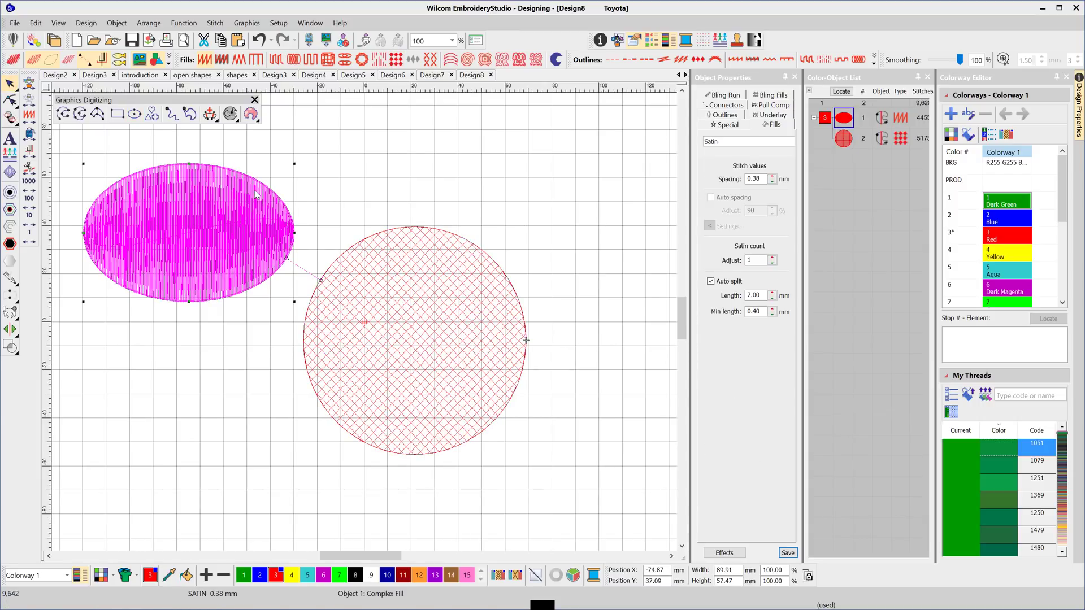
{"action": "left_click", "coordinate": [275, 60]}
Start a new design and place a flower shape from the preset shapes.
{"action": "key", "text": "ctrl+n"}
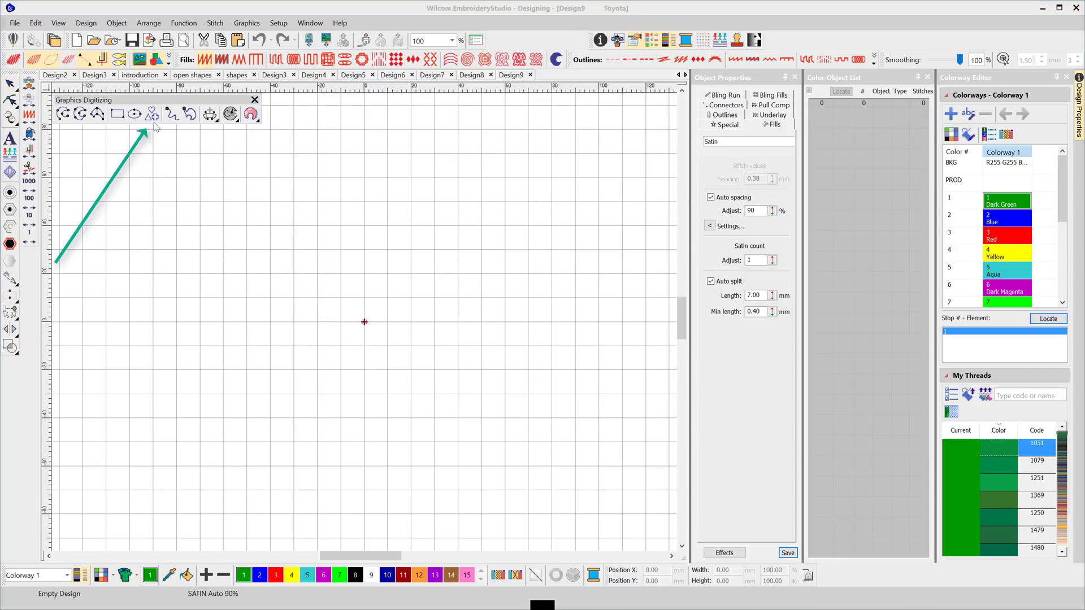
{"action": "left_click", "coordinate": [151, 114]}
{"action": "left_click", "coordinate": [197, 192]}
{"action": "left_click", "coordinate": [217, 260]}
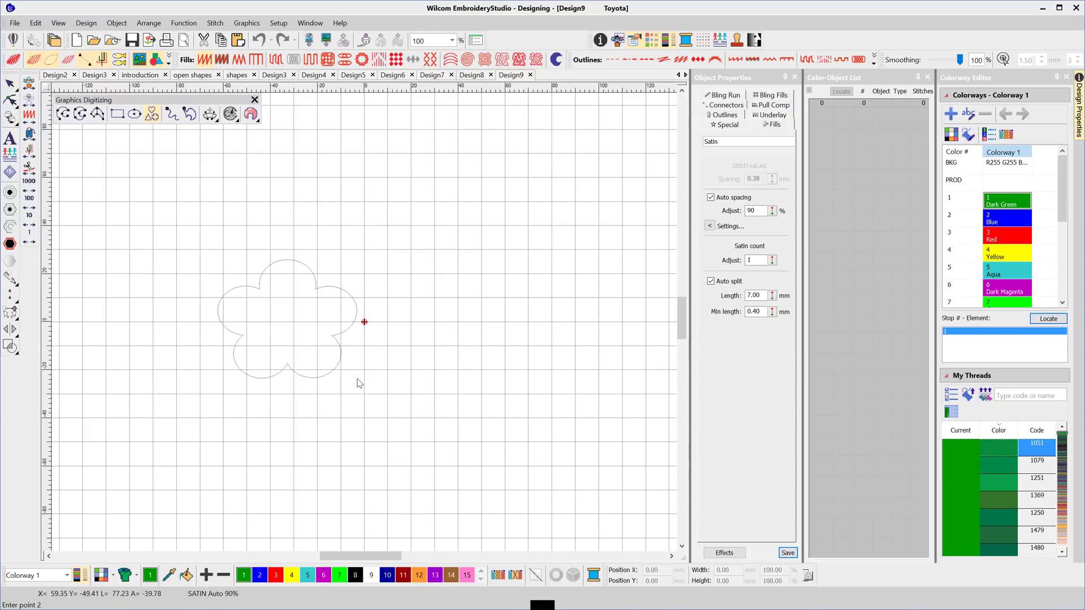
{"action": "left_click", "coordinate": [268, 329]}
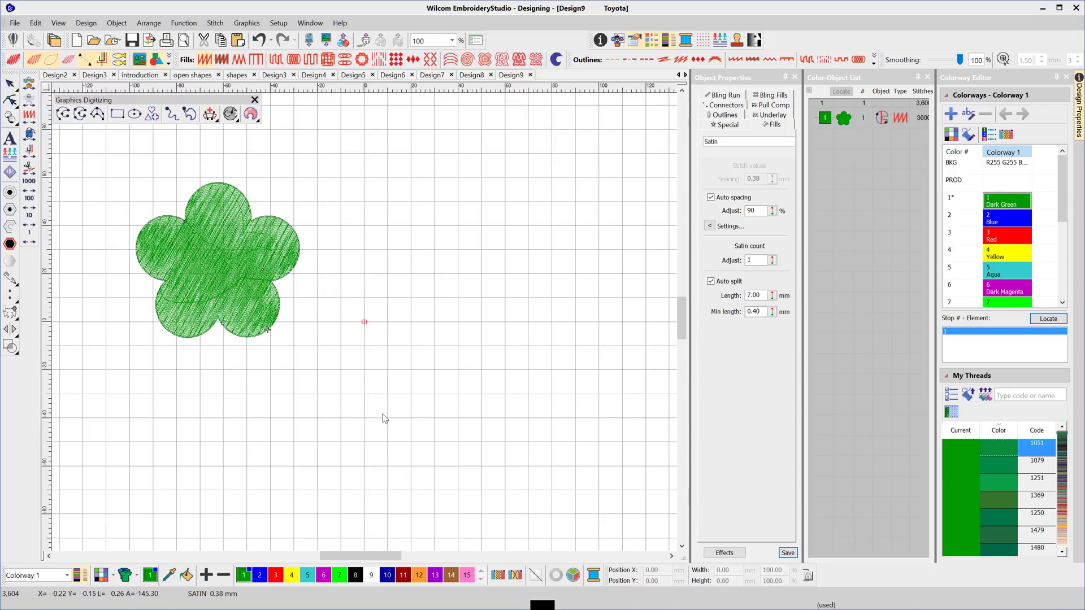
Add a larger pointed star shape to the right of the flower.
{"action": "left_click", "coordinate": [151, 113]}
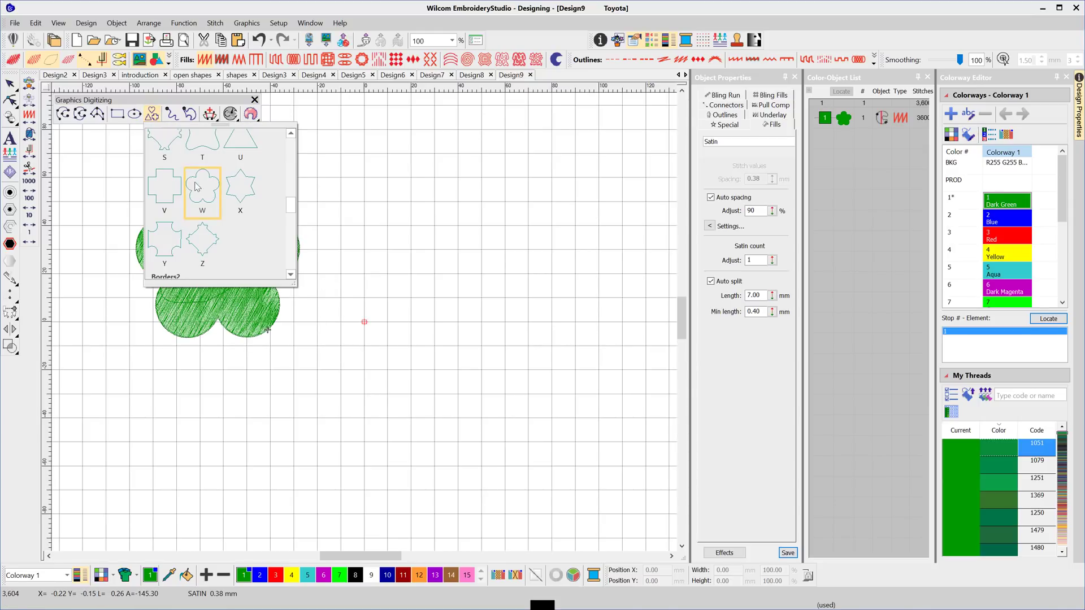
{"action": "left_click", "coordinate": [203, 265]}
{"action": "left_click", "coordinate": [357, 244]}
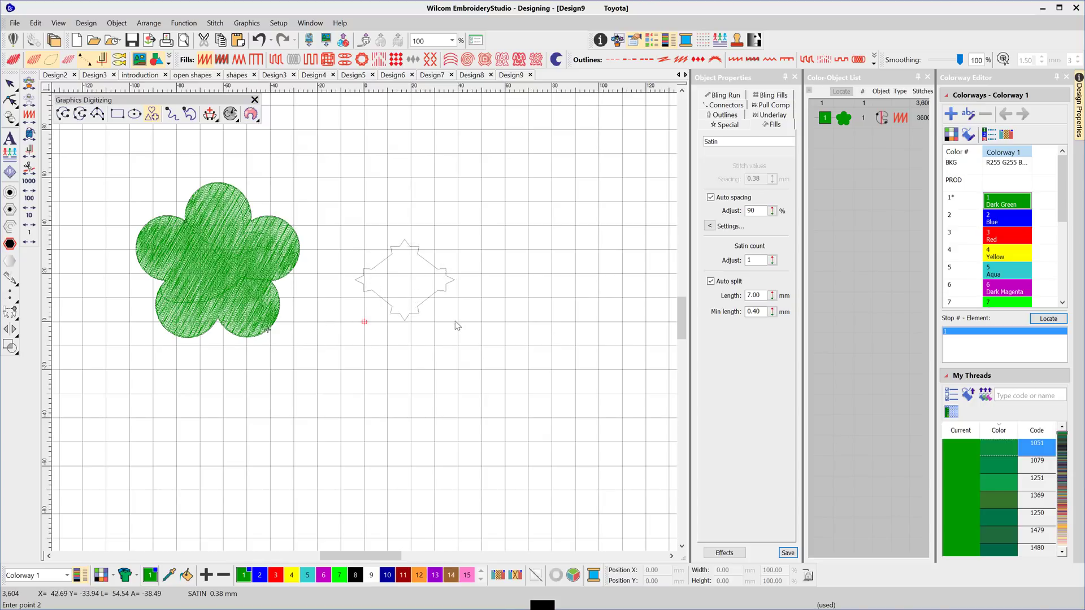
{"action": "left_click", "coordinate": [524, 405]}
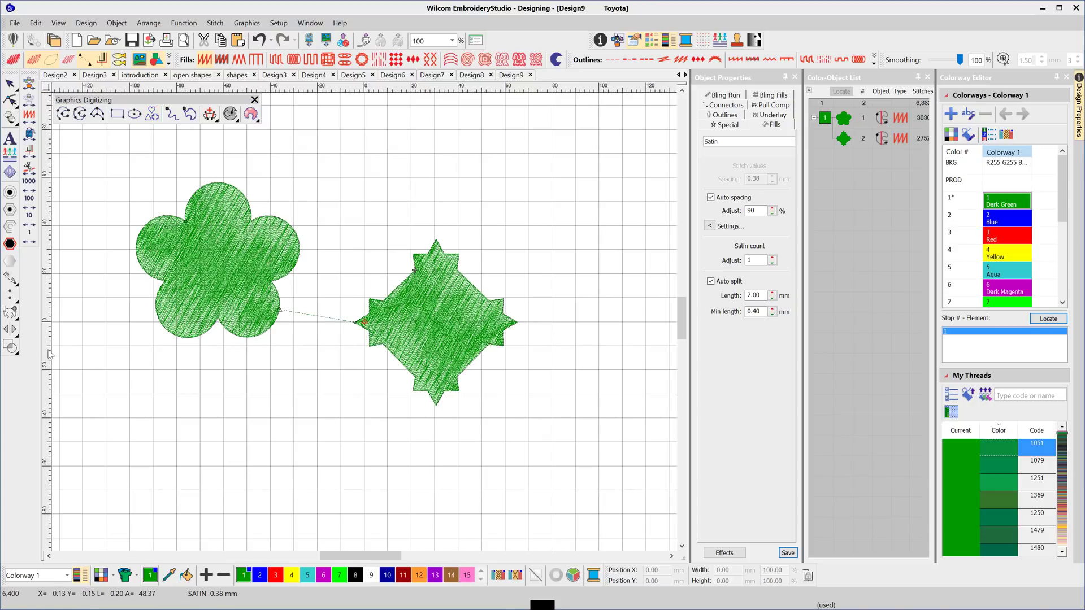
Give the star a radiating Spiral fill and the flower a concentric Contour fill.
{"action": "left_click", "coordinate": [10, 83]}
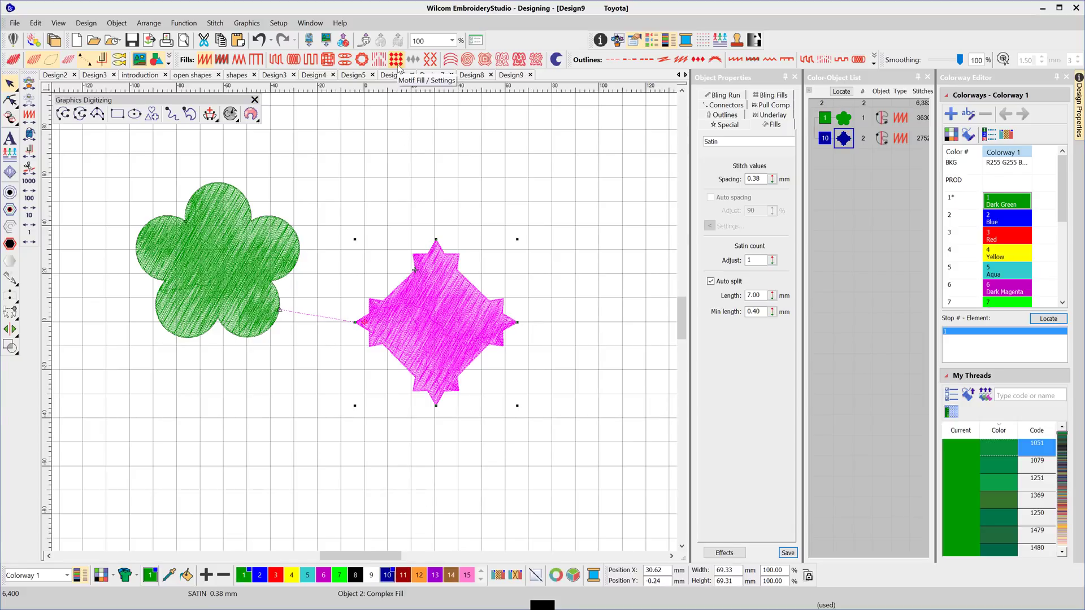
{"action": "left_click", "coordinate": [468, 59]}
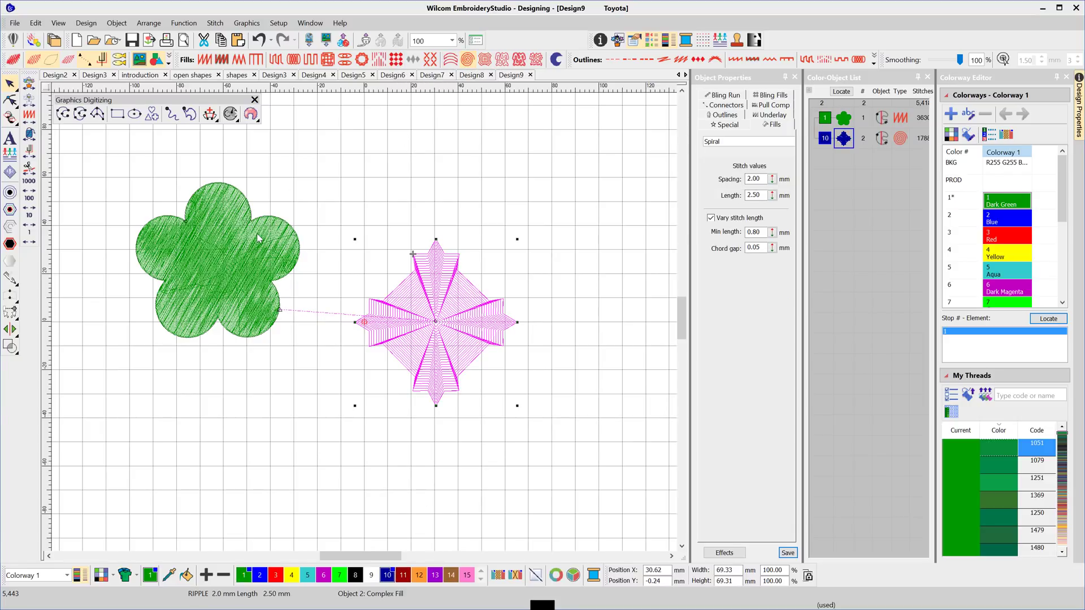
{"action": "key", "text": "Tab"}
{"action": "left_click", "coordinate": [483, 60]}
{"action": "left_click", "coordinate": [407, 509]}
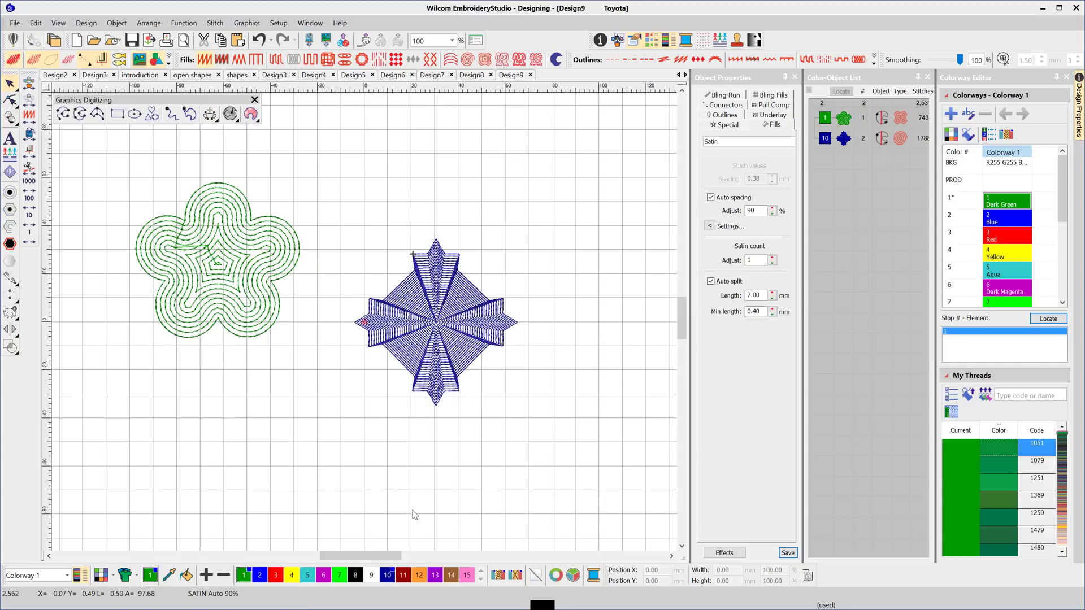
In a new design, draw a freehand hook, a rounded blob and a small rectangle.
{"action": "key", "text": "ctrl+n"}
{"action": "left_click", "coordinate": [189, 113]}
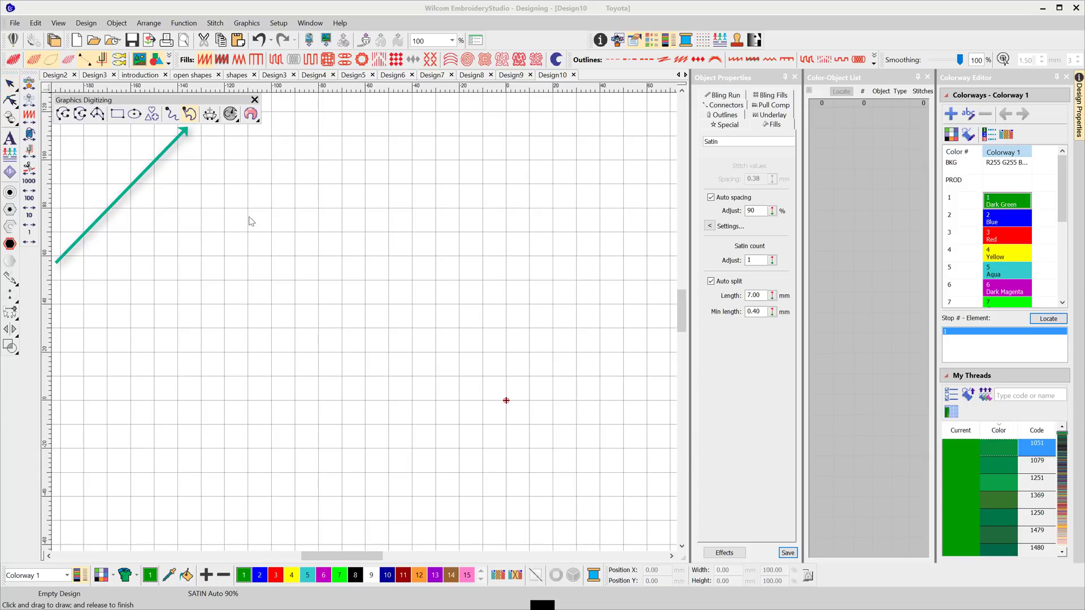
{"action": "mouse_move", "coordinate": [265, 231]}
{"action": "left_mouse_down"}
{"action": "mouse_move", "coordinate": [242, 214]}
{"action": "mouse_move", "coordinate": [221, 233]}
{"action": "mouse_move", "coordinate": [227, 259]}
{"action": "mouse_move", "coordinate": [249, 243]}
{"action": "mouse_move", "coordinate": [274, 245]}
{"action": "mouse_move", "coordinate": [279, 266]}
{"action": "mouse_move", "coordinate": [244, 331]}
{"action": "mouse_move", "coordinate": [242, 375]}
{"action": "mouse_move", "coordinate": [274, 380]}
{"action": "mouse_move", "coordinate": [298, 361]}
{"action": "mouse_move", "coordinate": [273, 340]}
{"action": "mouse_move", "coordinate": [270, 316]}
{"action": "mouse_move", "coordinate": [300, 265]}
{"action": "mouse_move", "coordinate": [294, 236]}
{"action": "mouse_move", "coordinate": [278, 234]}
{"action": "left_mouse_up"}
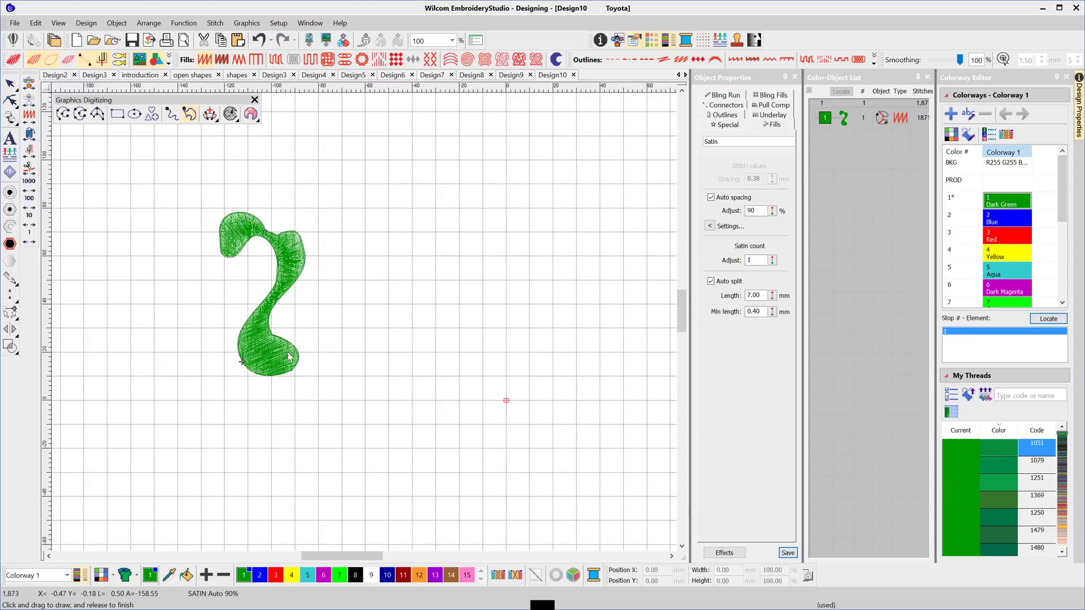
{"action": "mouse_move", "coordinate": [220, 266]}
{"action": "left_mouse_down"}
{"action": "mouse_move", "coordinate": [183, 279]}
{"action": "mouse_move", "coordinate": [182, 302]}
{"action": "mouse_move", "coordinate": [196, 312]}
{"action": "mouse_move", "coordinate": [224, 306]}
{"action": "mouse_move", "coordinate": [221, 265]}
{"action": "left_mouse_up"}
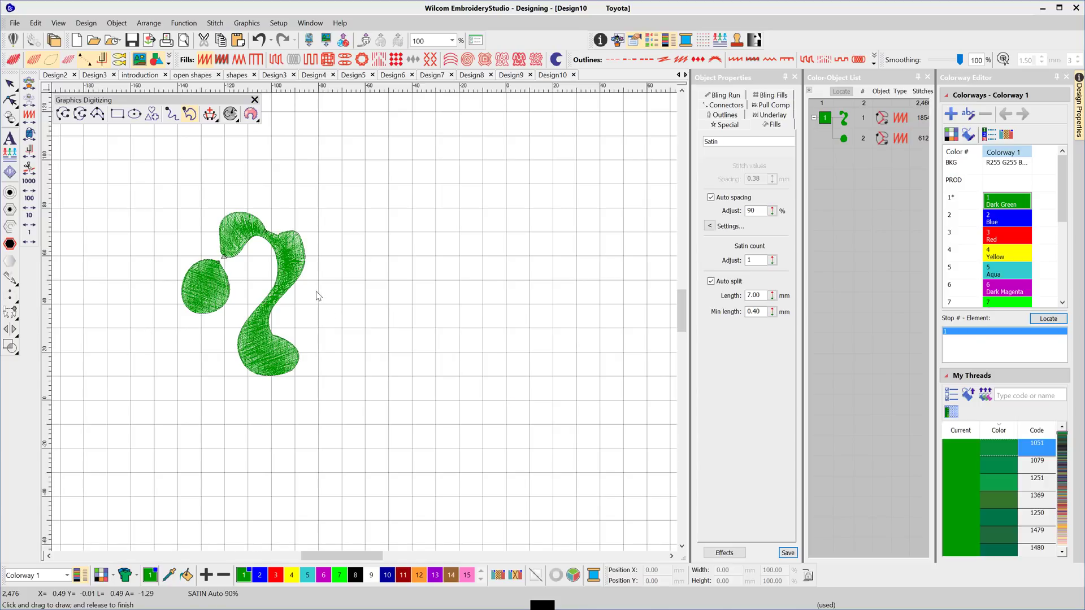
{"action": "mouse_move", "coordinate": [357, 295]}
{"action": "left_mouse_down"}
{"action": "mouse_move", "coordinate": [359, 329]}
{"action": "mouse_move", "coordinate": [314, 333]}
{"action": "left_mouse_up"}
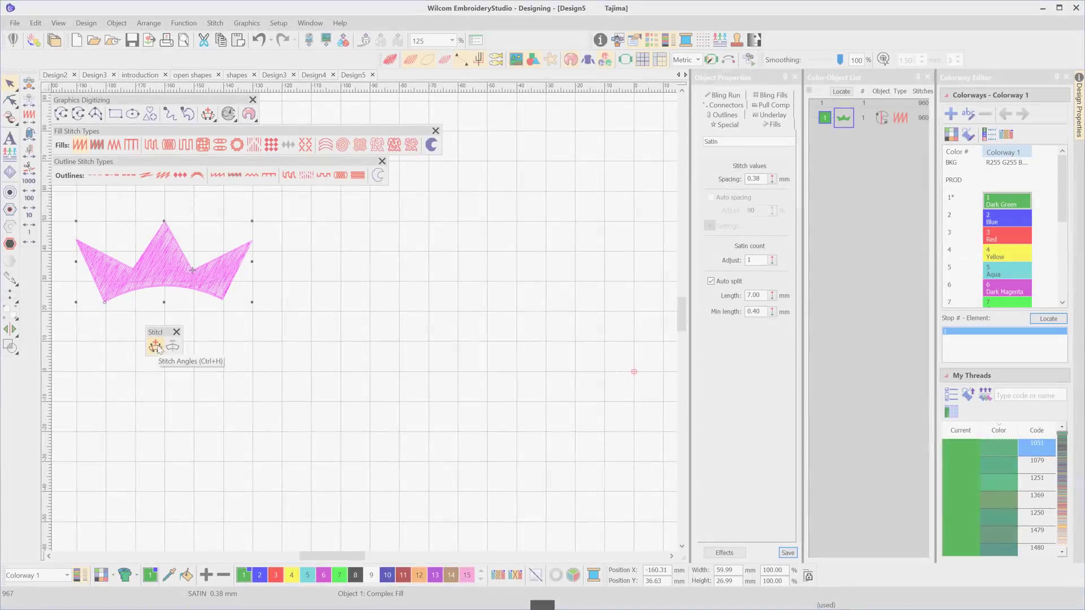
Add a two-point stitch angle across the green crown.
{"action": "left_click", "coordinate": [155, 346]}
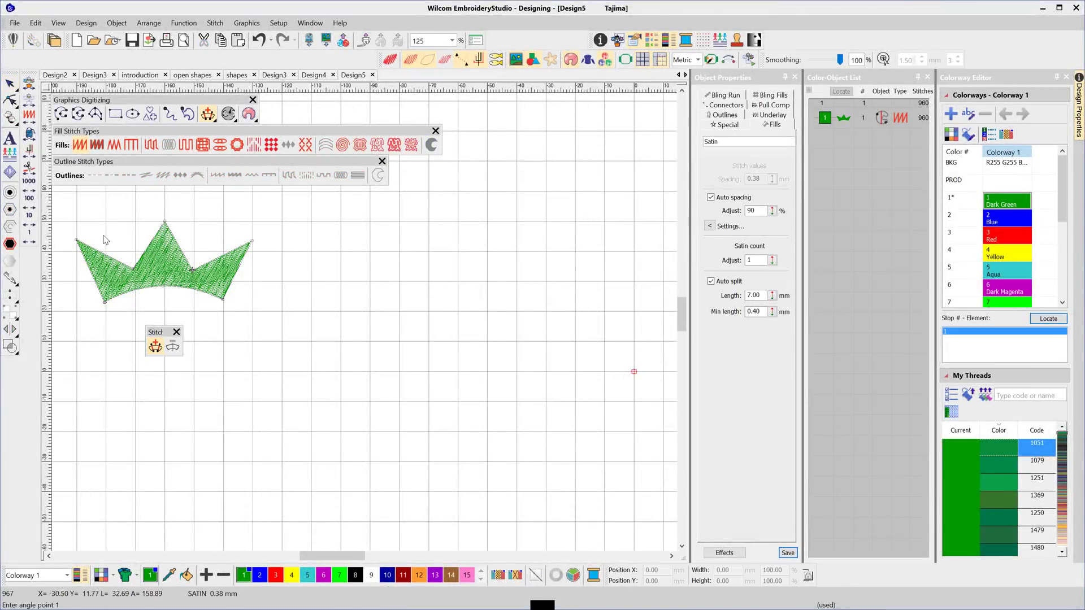
{"action": "left_click", "coordinate": [124, 239]}
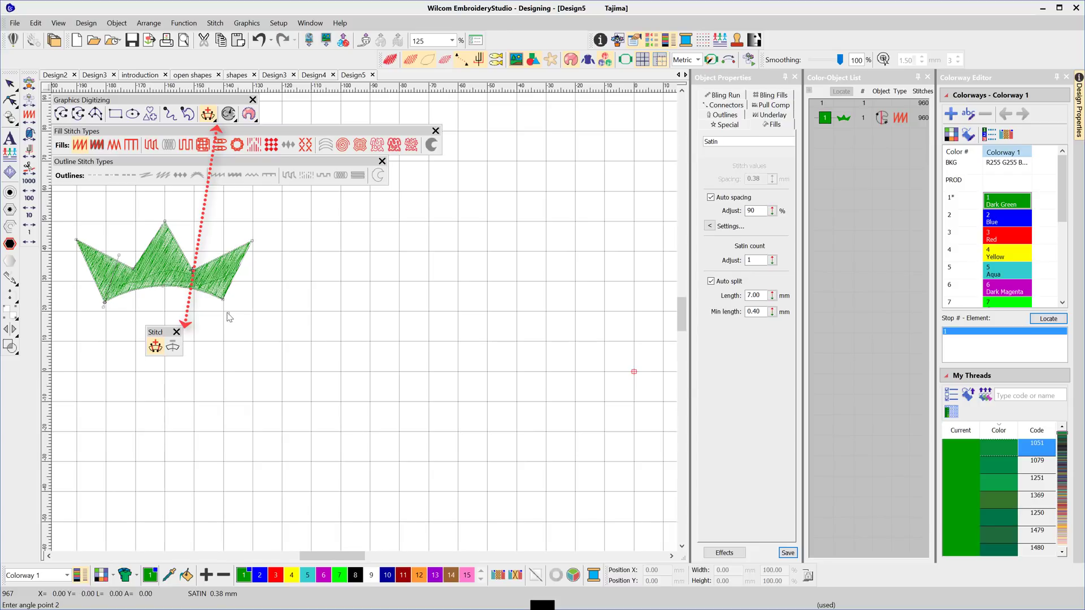
{"action": "left_click", "coordinate": [199, 247]}
{"action": "key", "text": "Return"}
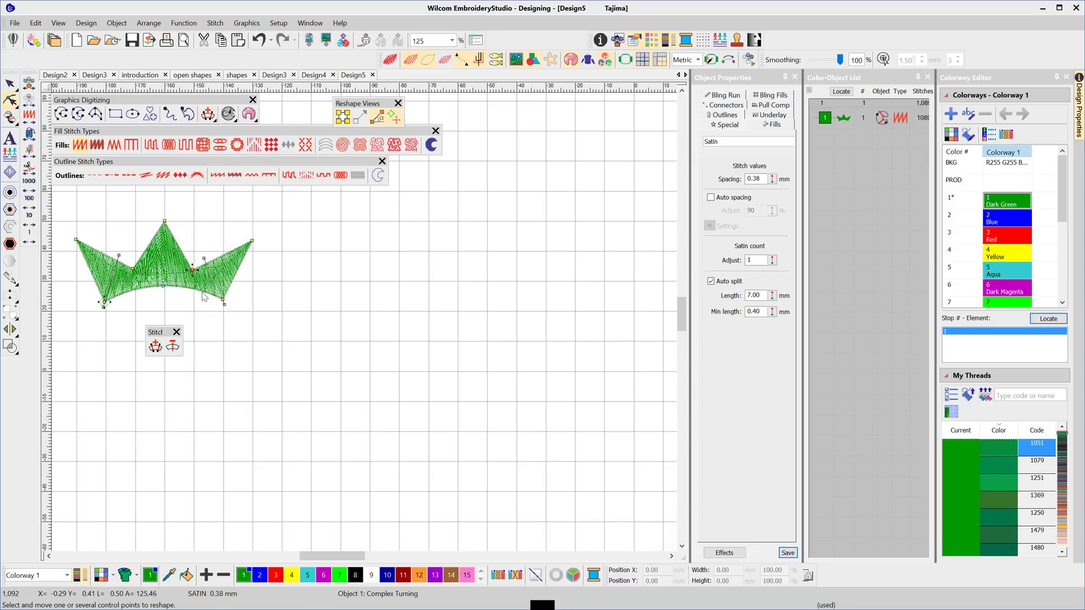
Remove the crown's stitch angles and set a new two-point angle to reorient its stitches.
{"action": "left_click", "coordinate": [173, 347]}
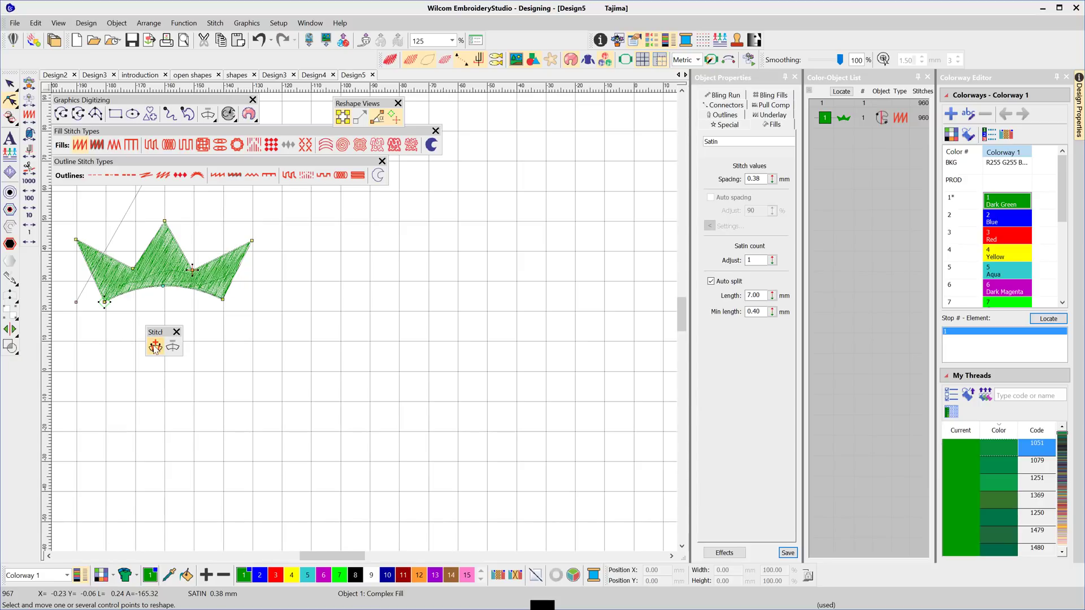
{"action": "left_click", "coordinate": [155, 347]}
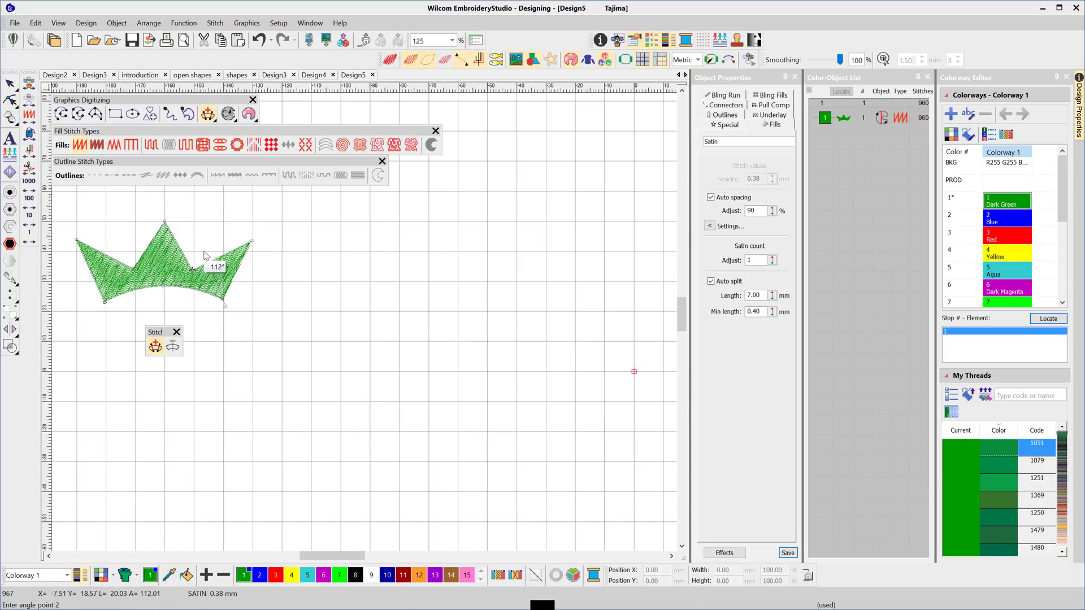
{"action": "left_click", "coordinate": [102, 306]}
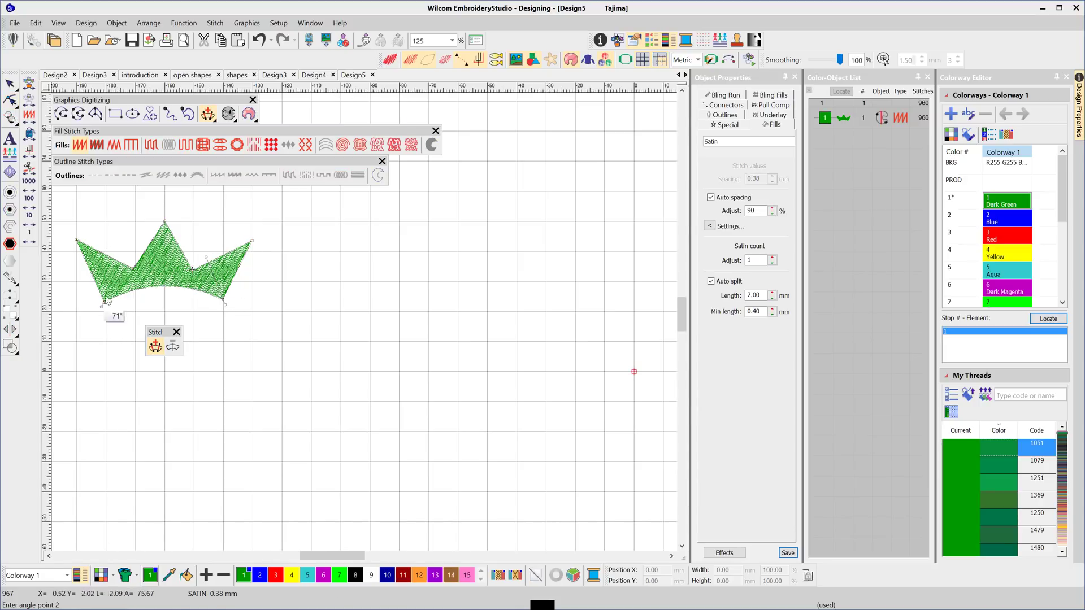
{"action": "left_click", "coordinate": [133, 245]}
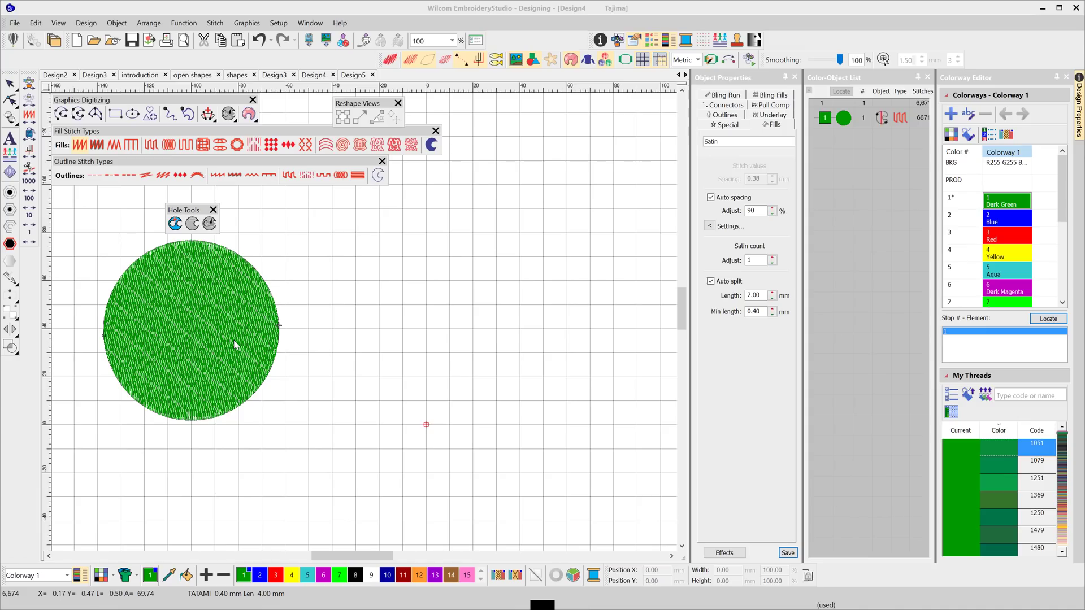
Cut a three-point round hole through the centre of the circle.
{"action": "left_click", "coordinate": [231, 339]}
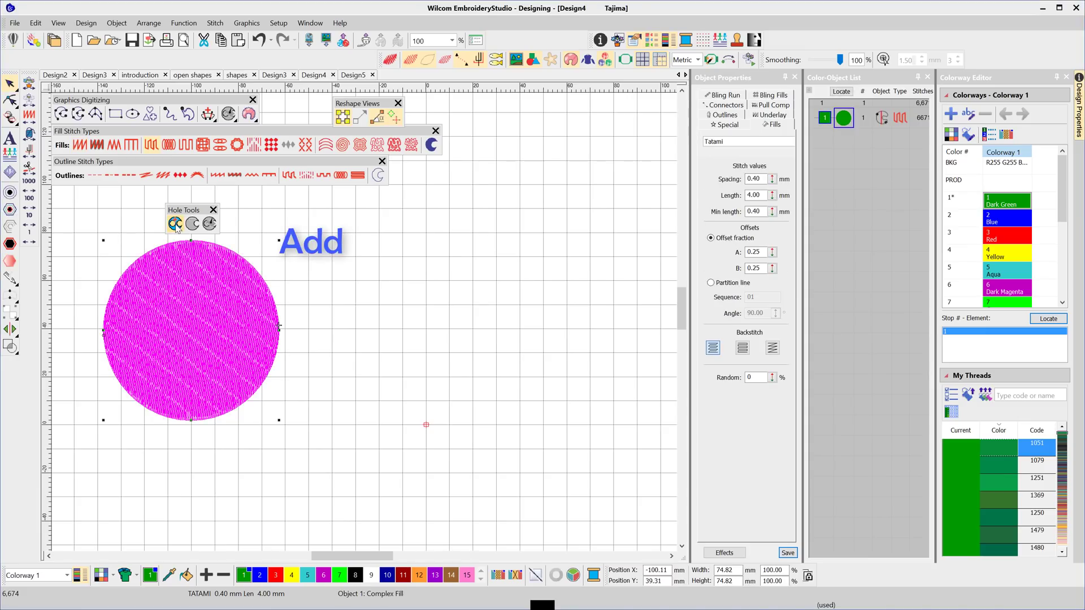
{"action": "left_click", "coordinate": [181, 260]}
{"action": "left_click", "coordinate": [244, 336]}
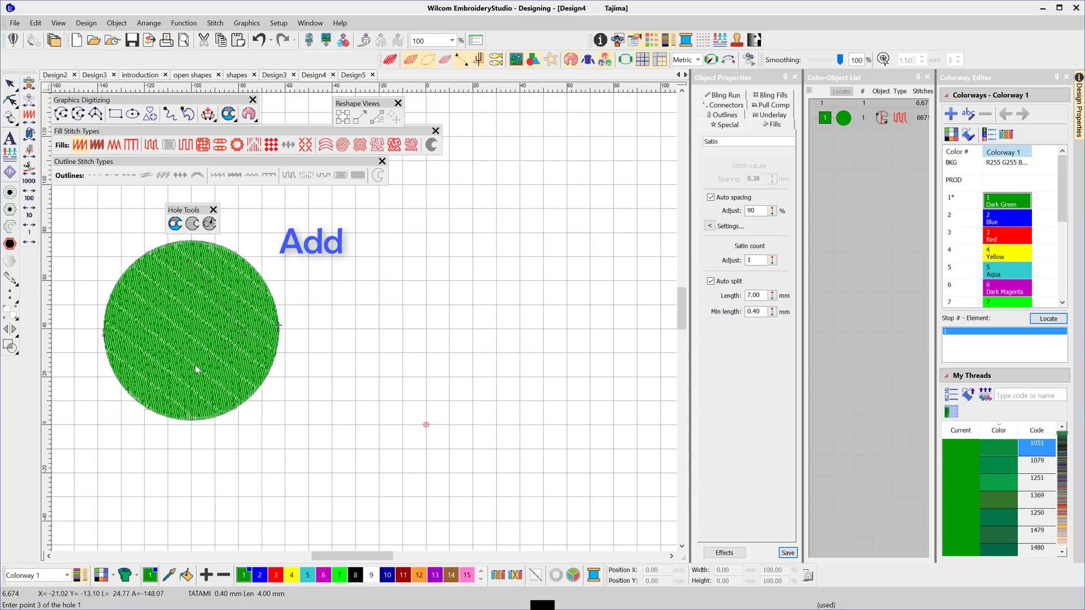
{"action": "left_click", "coordinate": [188, 380]}
{"action": "key", "text": "Return"}
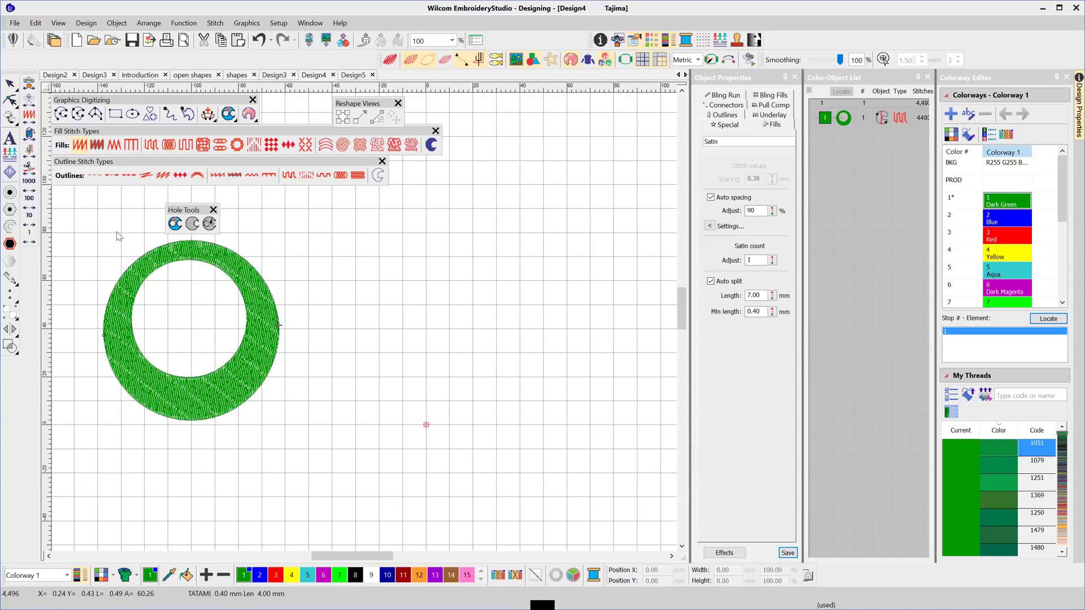
{"action": "key", "text": "Escape"}
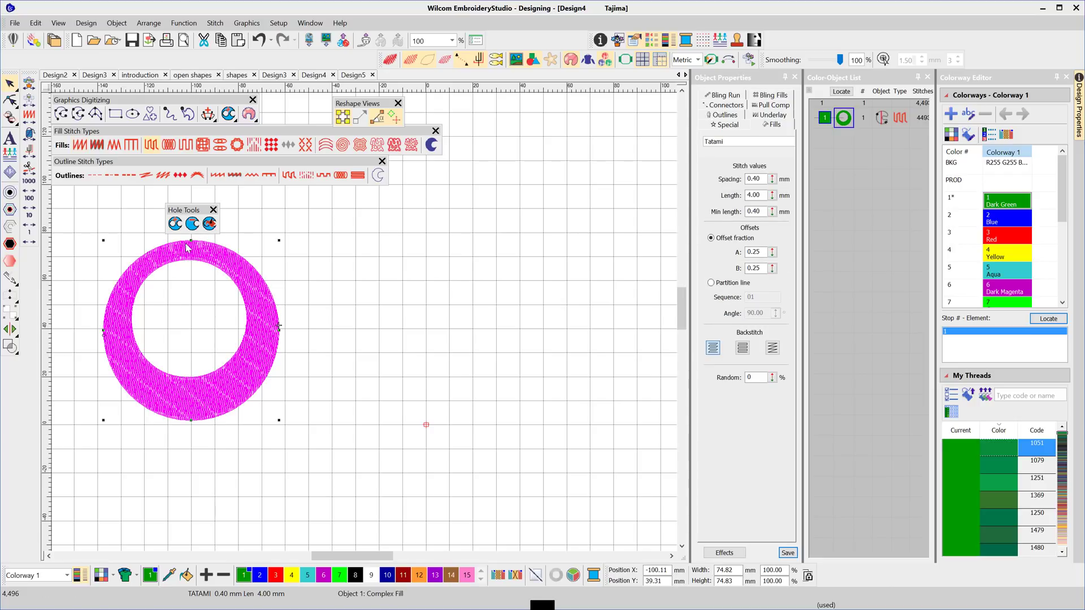
Remove the hole, undo the removal, and bring up the Fill Holes settings.
{"action": "left_click", "coordinate": [193, 225]}
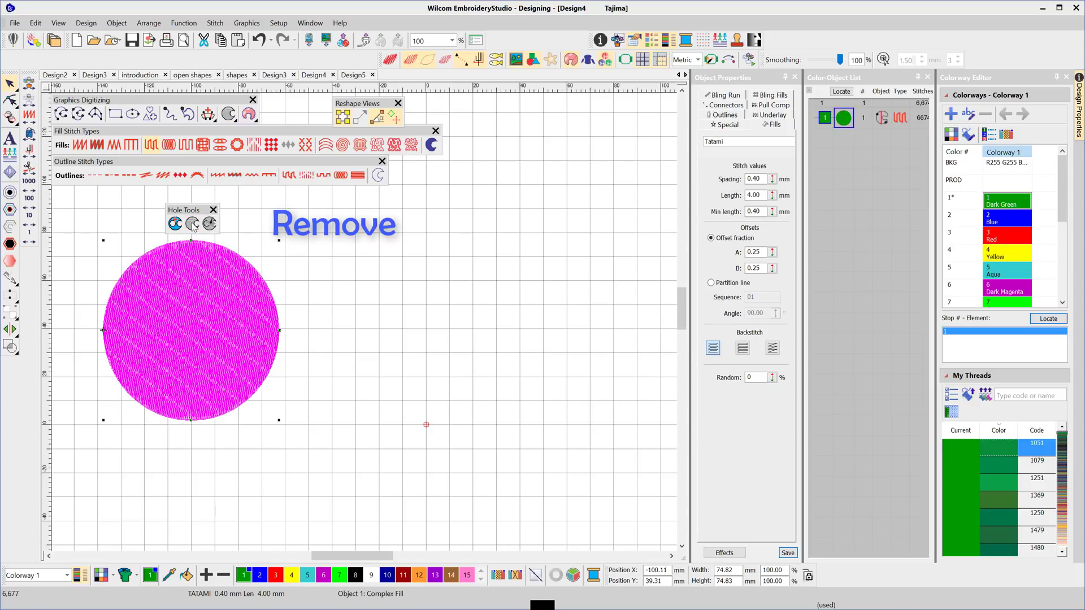
{"action": "key", "text": "ctrl+z"}
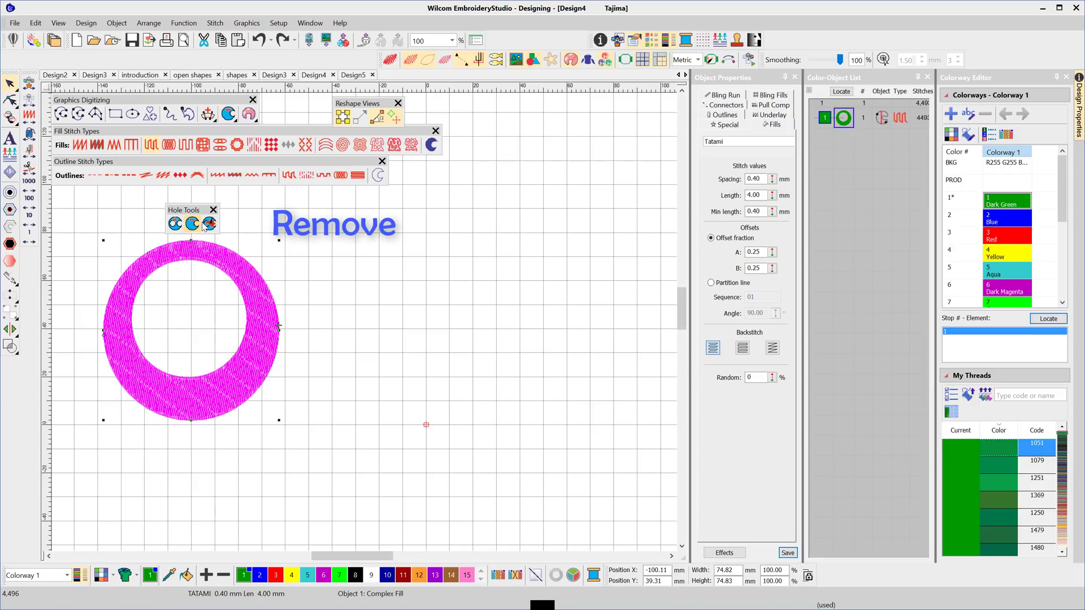
{"action": "left_click", "coordinate": [209, 224]}
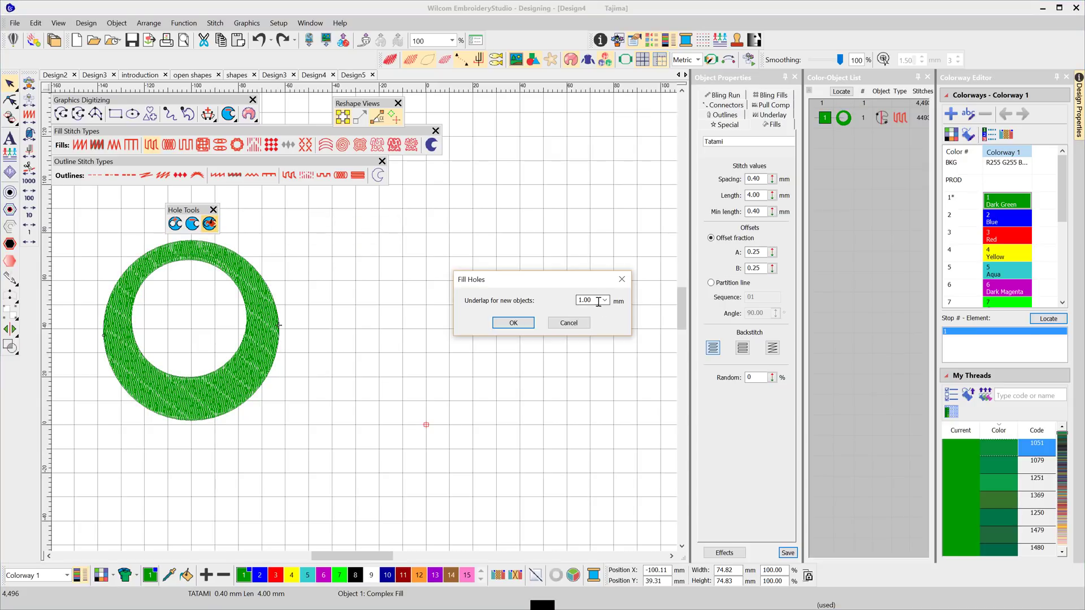
Fill the hole with a new object and colour it light green.
{"action": "left_click_drag", "start_coordinate": [534, 287], "coordinate": [374, 314]}
{"action": "left_click", "coordinate": [354, 356]}
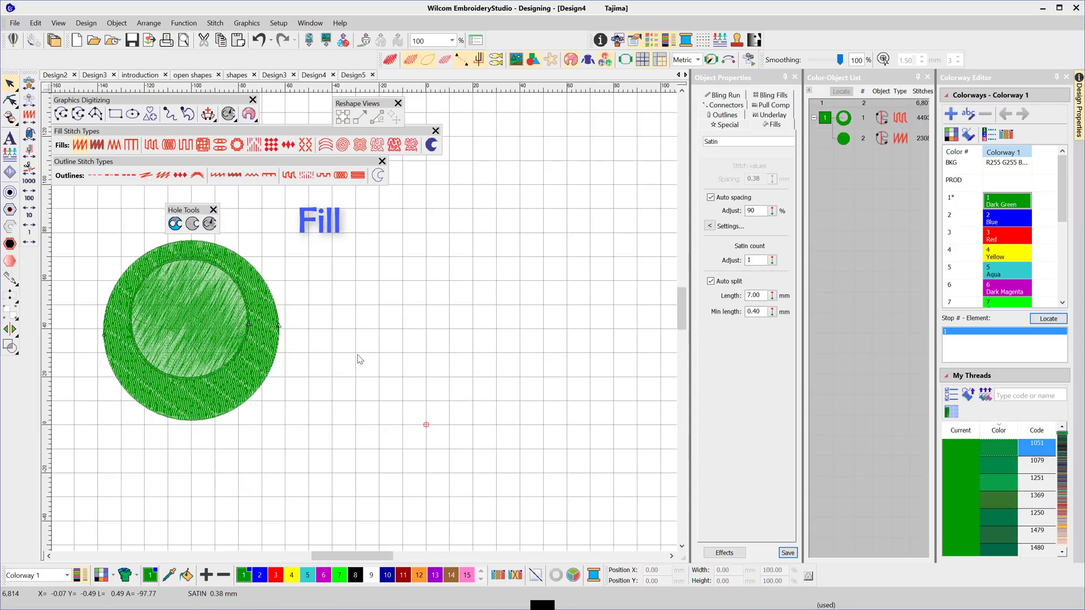
{"action": "left_click", "coordinate": [191, 334]}
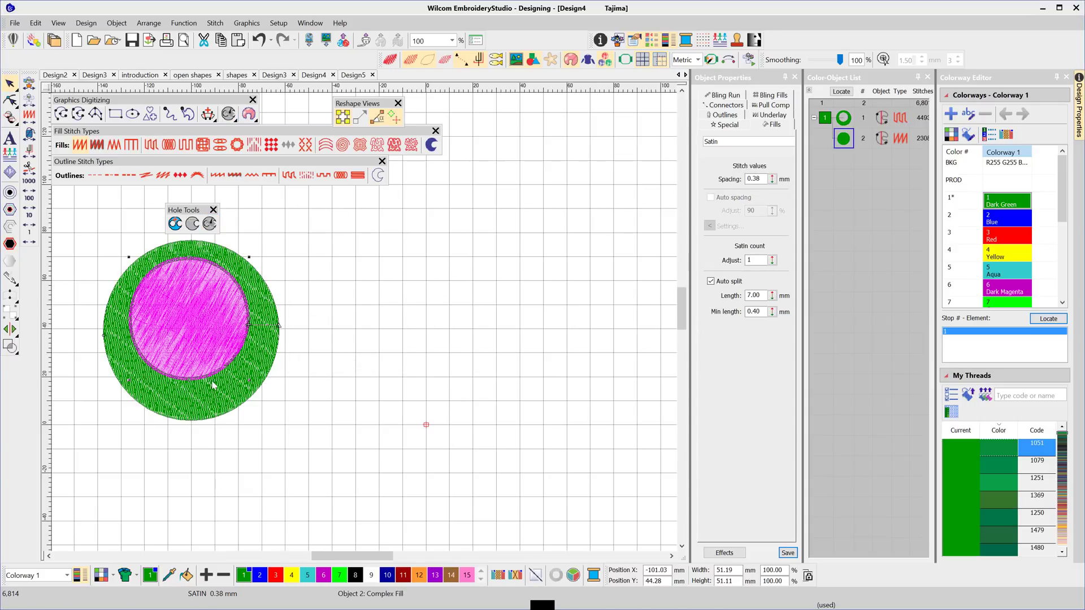
{"action": "left_click", "coordinate": [340, 578]}
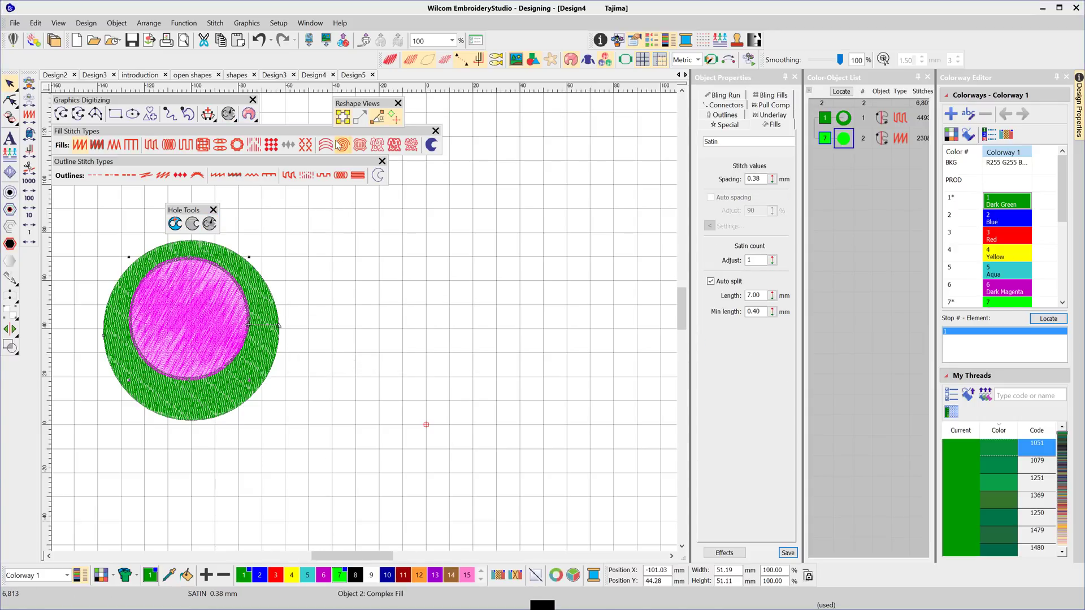
Try Spiral, Motif and Offset fills on the inner object, settling on Stipple Fill.
{"action": "left_click", "coordinate": [342, 144]}
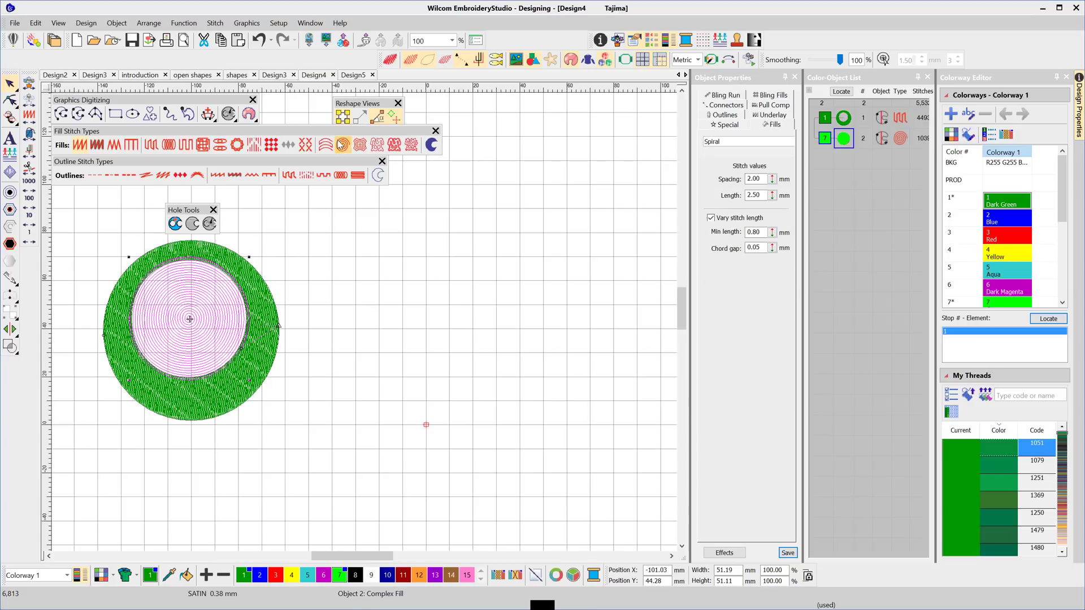
{"action": "left_click", "coordinate": [272, 146]}
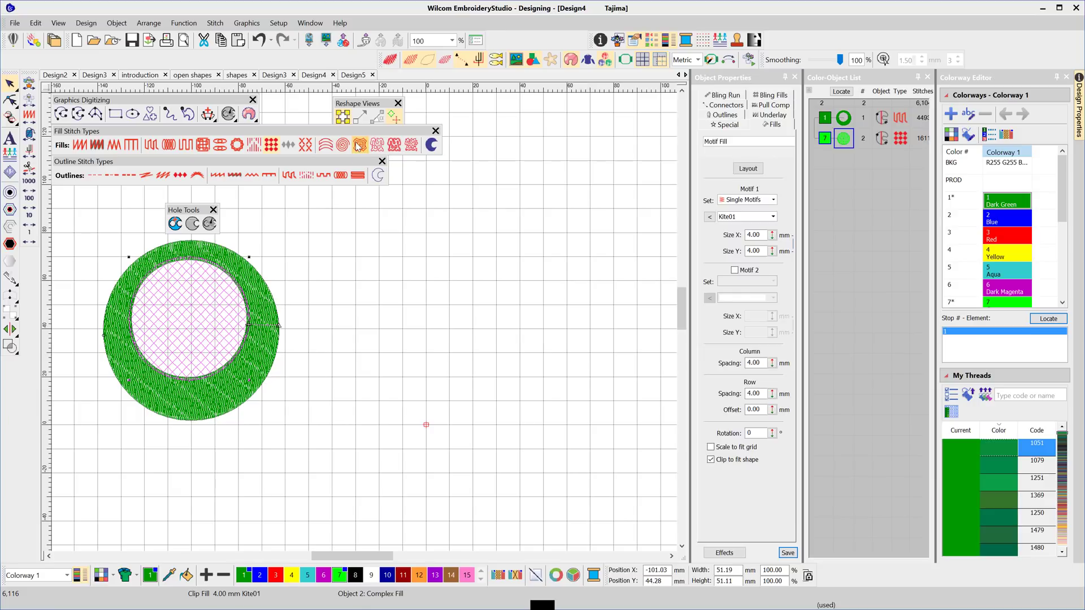
{"action": "left_click", "coordinate": [358, 145]}
{"action": "left_click", "coordinate": [376, 145]}
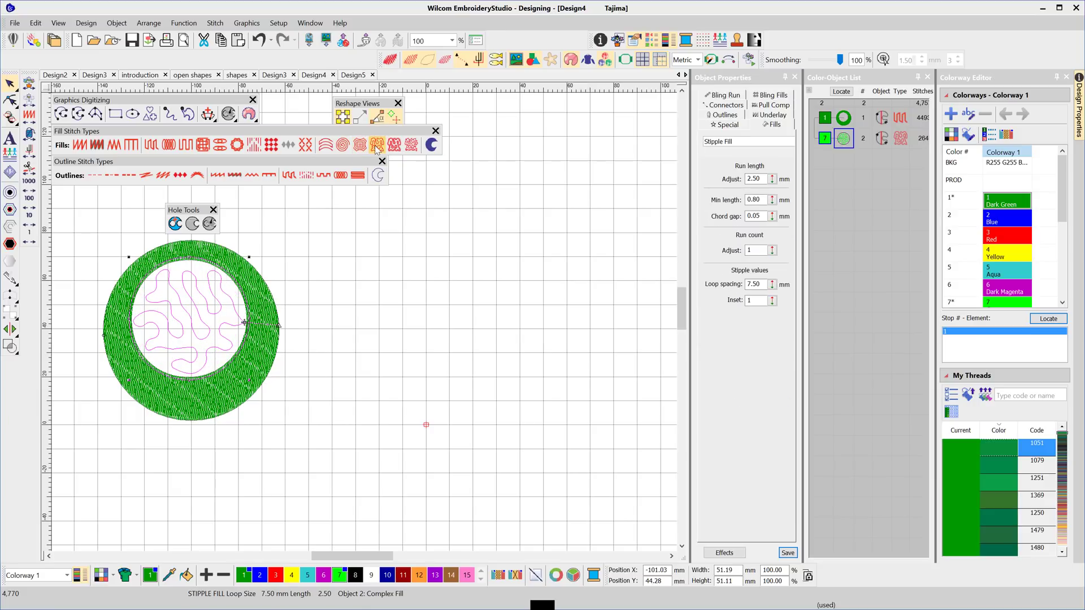
{"action": "scroll", "coordinate": [358, 316], "scroll_direction": "up", "scroll_amount": 1}
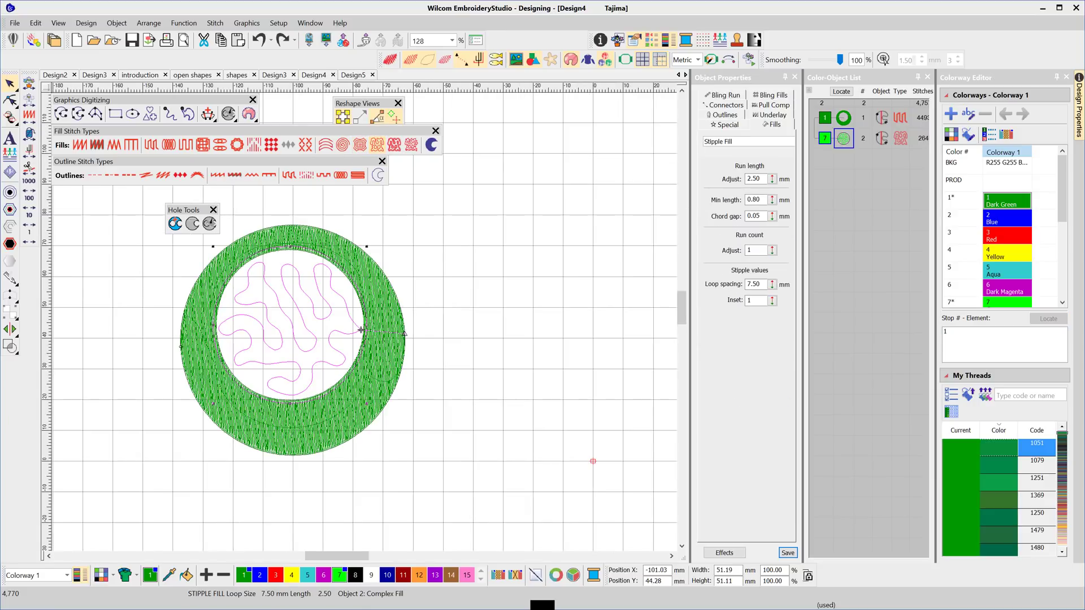
Duplicate the green ring and move the copy ahead of the stipple fill in stitch order.
{"action": "key", "text": "Escape"}
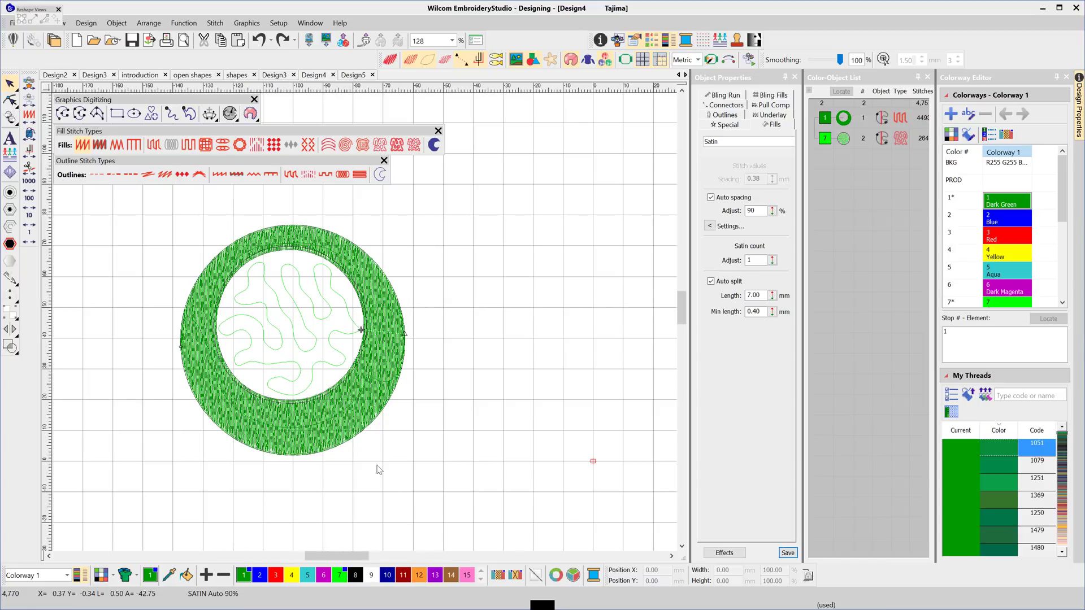
{"action": "left_click", "coordinate": [361, 424]}
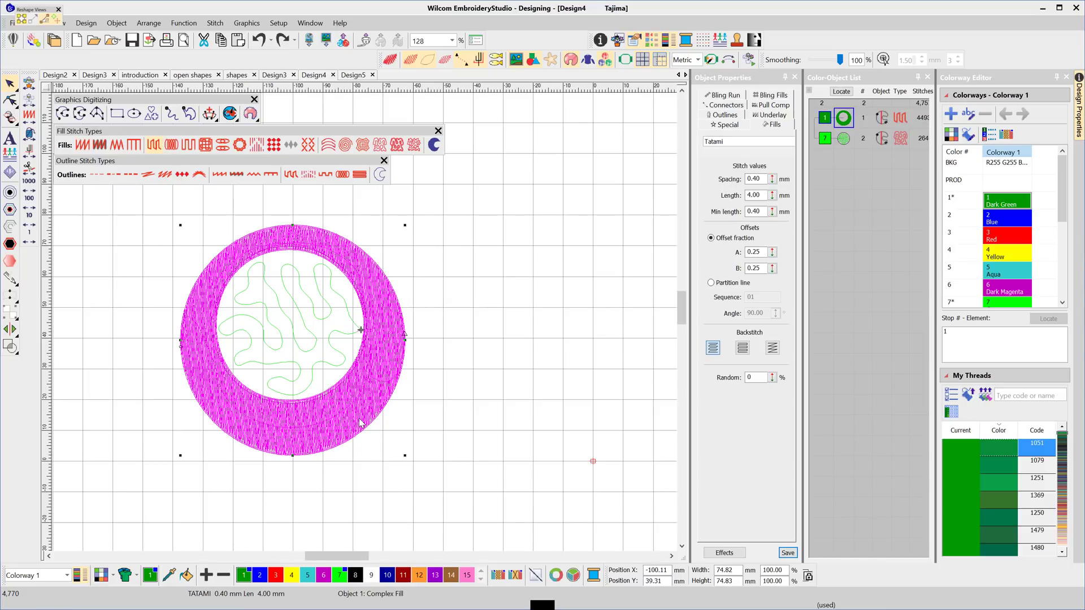
{"action": "key", "text": "ctrl+d"}
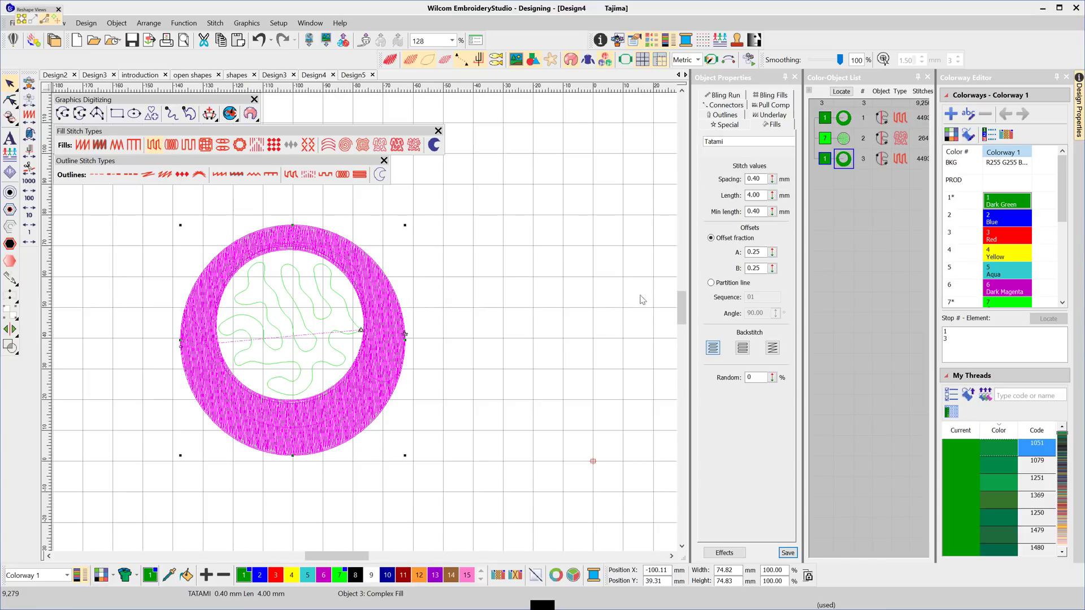
{"action": "left_click", "coordinate": [843, 157]}
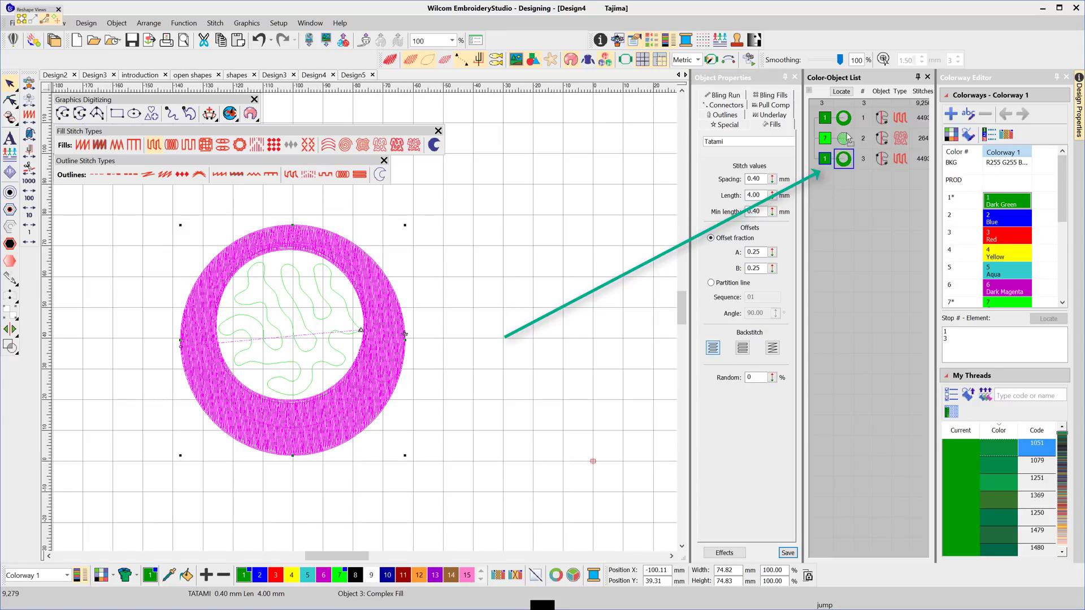
{"action": "left_click_drag", "start_coordinate": [848, 135], "coordinate": [845, 137]}
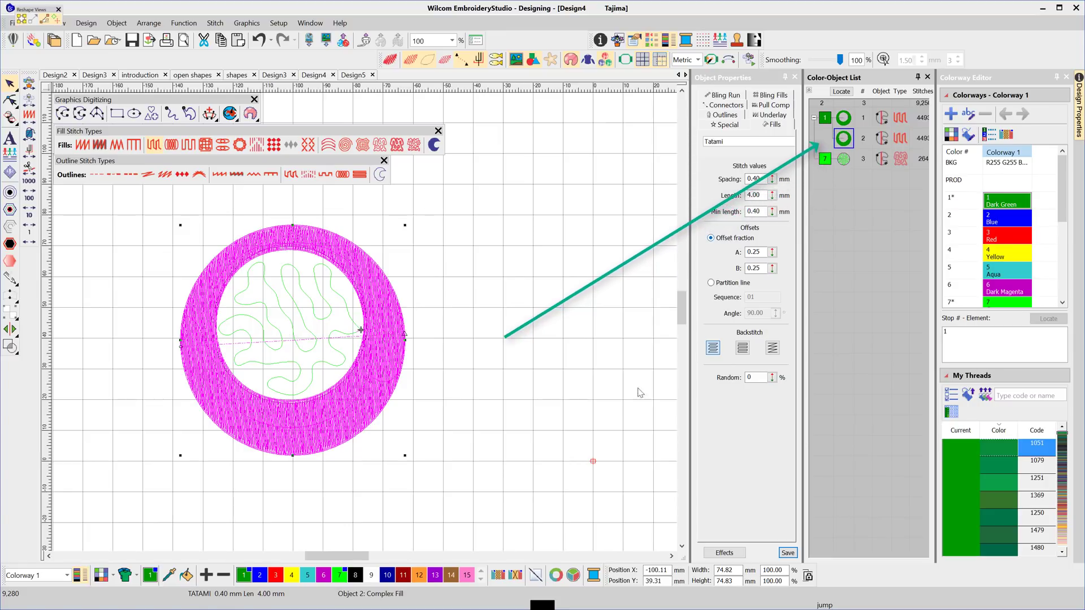
Make the ring copy a light-green thread 7 satin outline and view it in TrueView.
{"action": "left_click", "coordinate": [341, 577]}
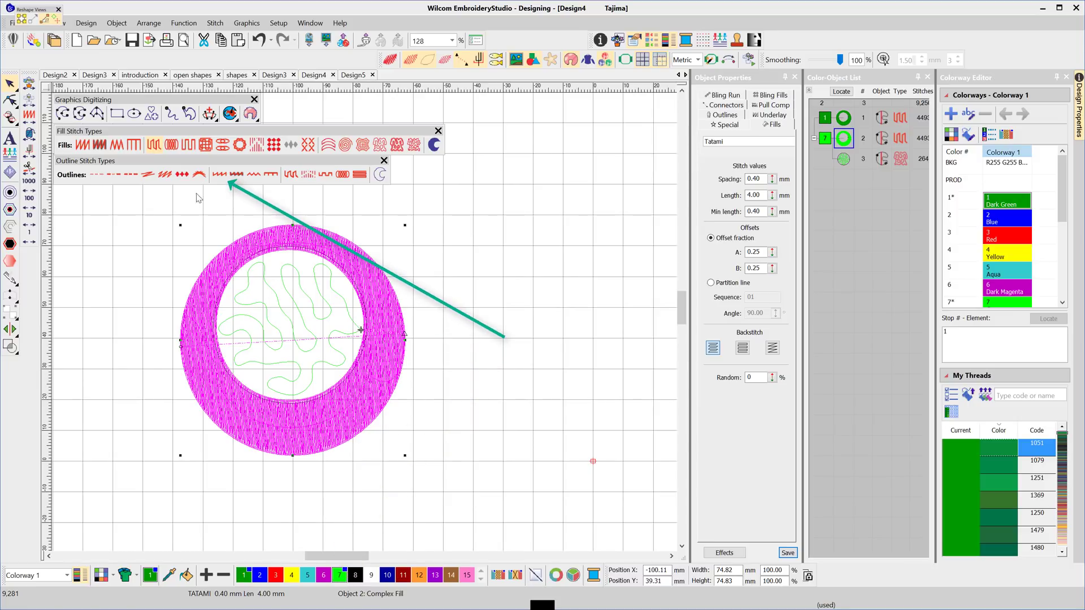
{"action": "left_click", "coordinate": [220, 174]}
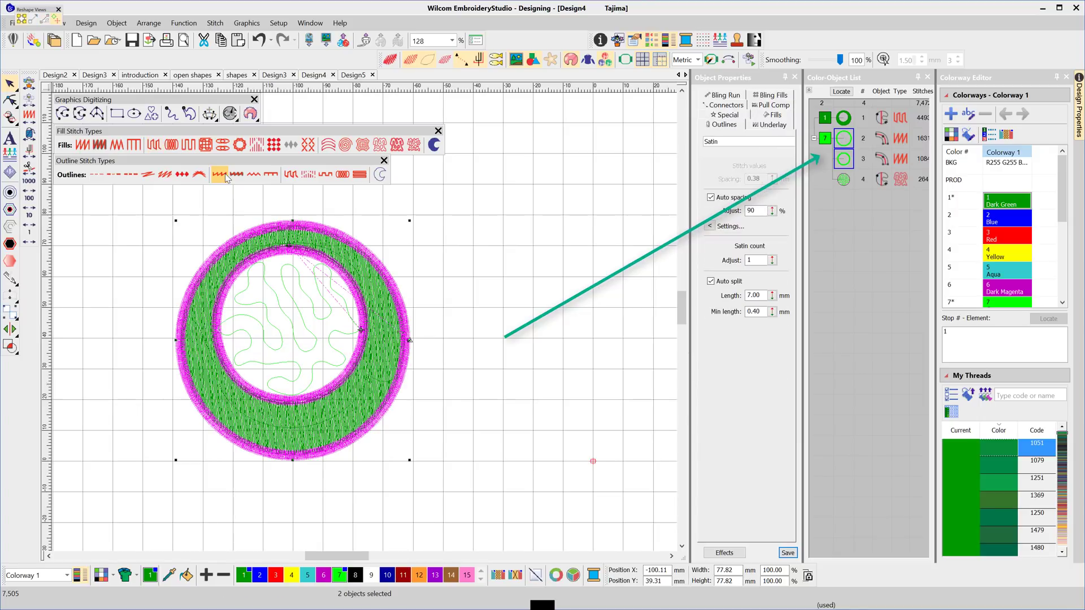
{"action": "left_click", "coordinate": [482, 324]}
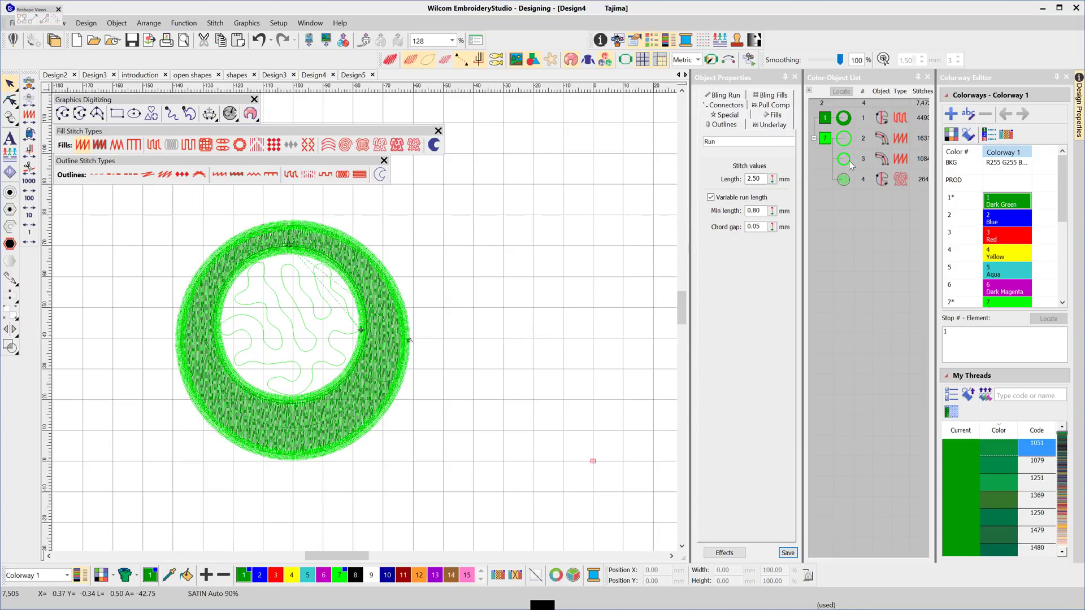
{"action": "key", "text": "t"}
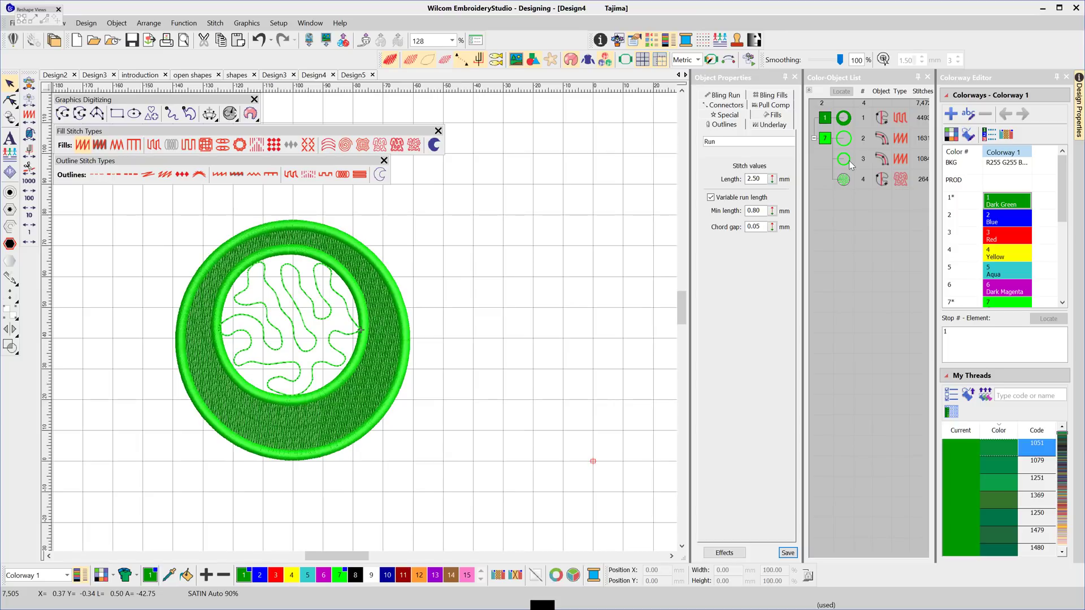